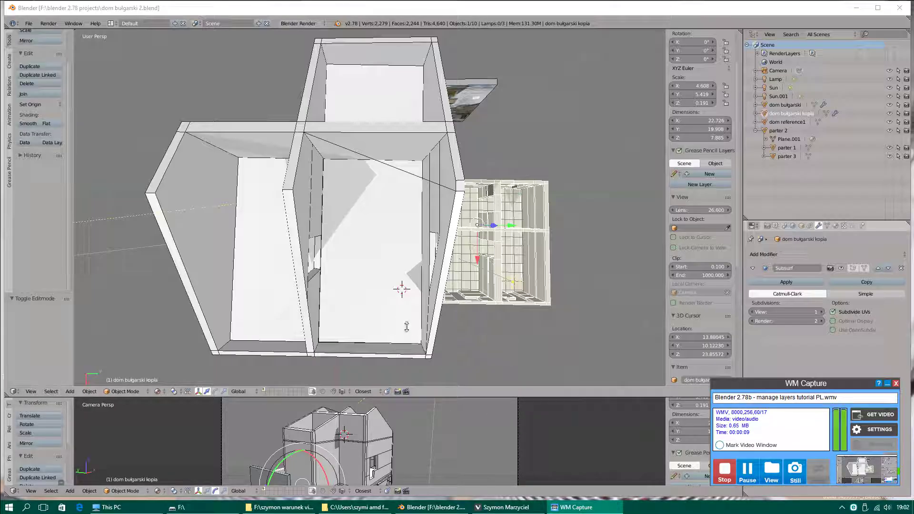
Inspect the building from several angles, selecting the parter 2, parter 3 and parter 1 objects
scroll(328, 279, "up", 1)
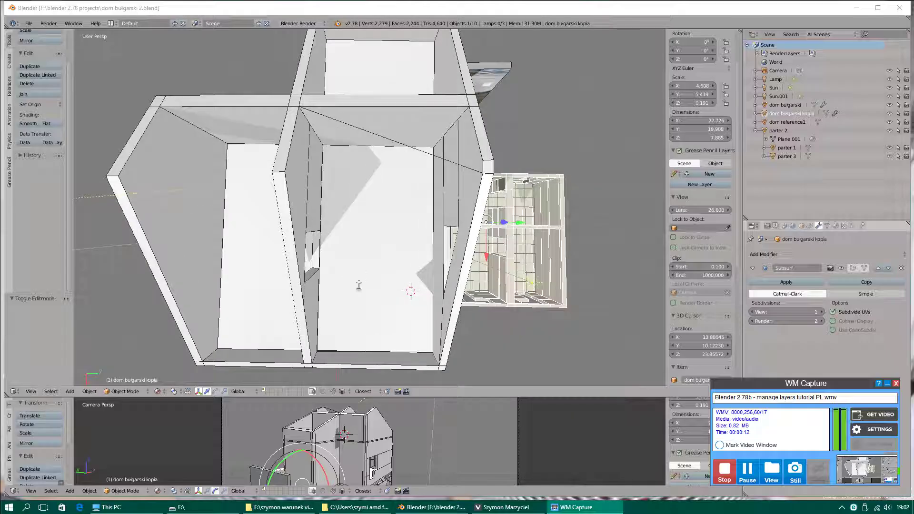
left_click(283, 263)
key("a")
right_click(329, 259)
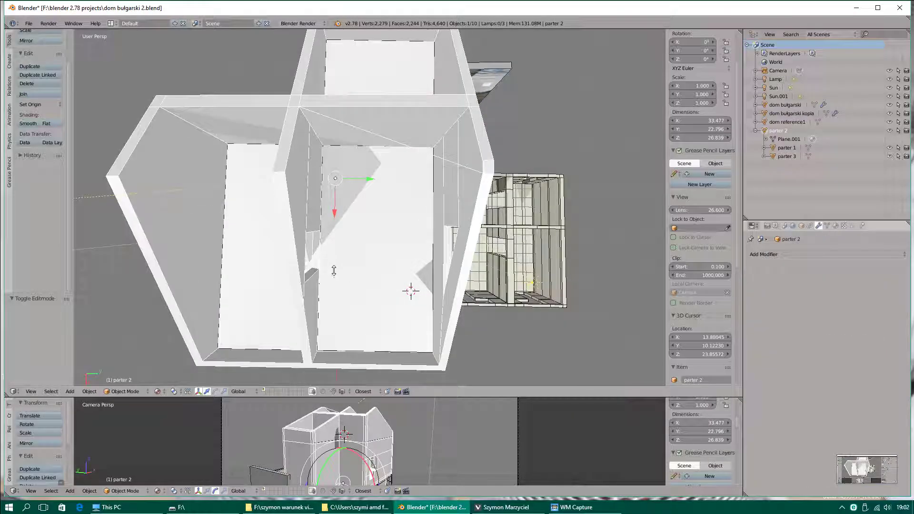
scroll(314, 288, "down", 2)
scroll(314, 288, "down", 2)
mouse_move(314, 288)
middle_mouse_down()
mouse_move(410, 275)
mouse_move(373, 214)
mouse_move(459, 188)
mouse_move(494, 234)
mouse_move(422, 286)
mouse_move(383, 249)
mouse_move(397, 250)
middle_mouse_up()
right_click(437, 234)
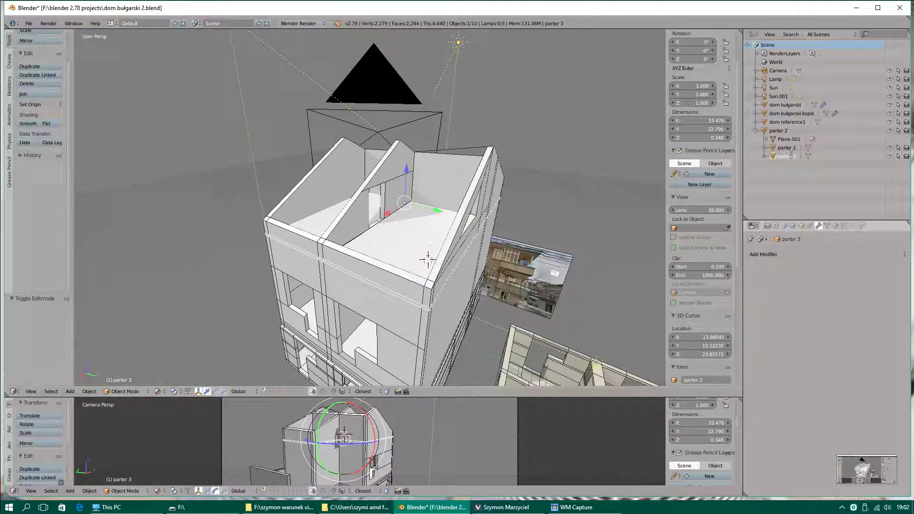
left_click(791, 148)
middle_click_drag(425, 323, 452, 314)
left_click(802, 157)
mouse_move(495, 267)
middle_mouse_down()
mouse_move(497, 314)
mouse_move(495, 266)
middle_mouse_up()
Rename the parter 2 object to 'dom' in the Outliner
left_click(778, 131)
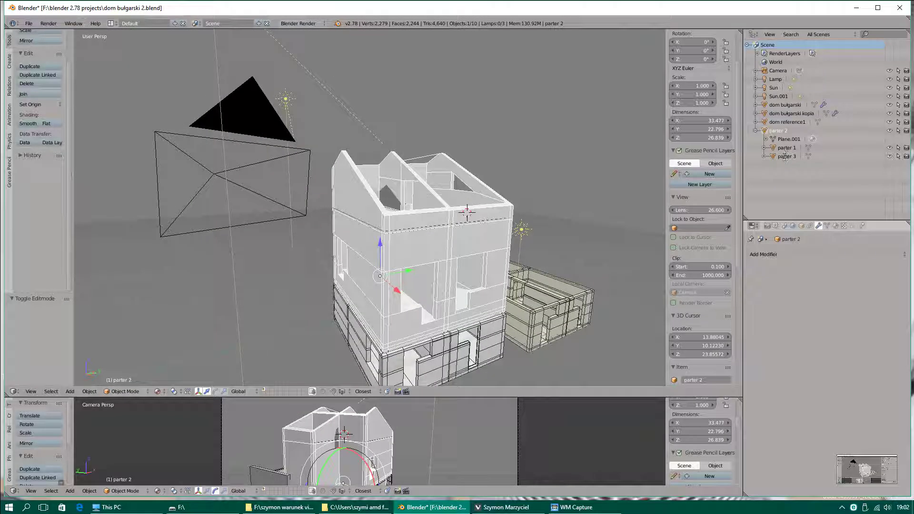
double_click(790, 135)
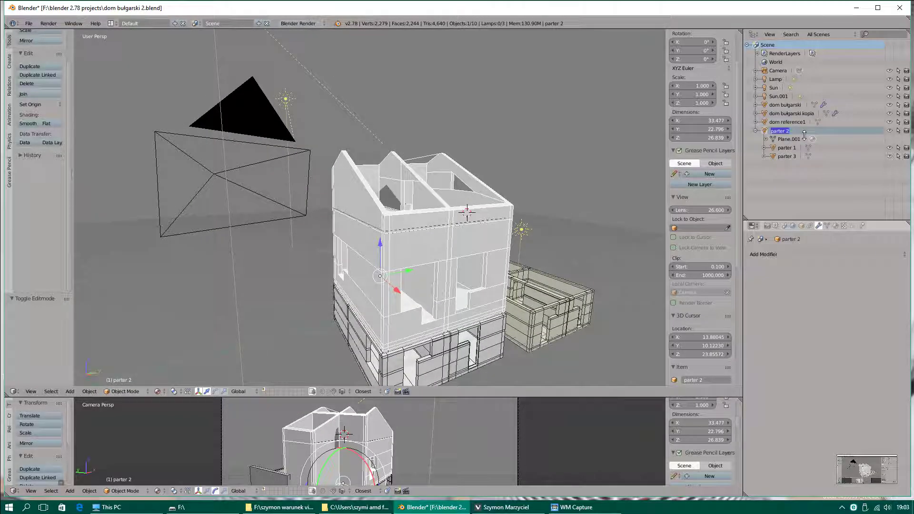
type("p")
key("Return")
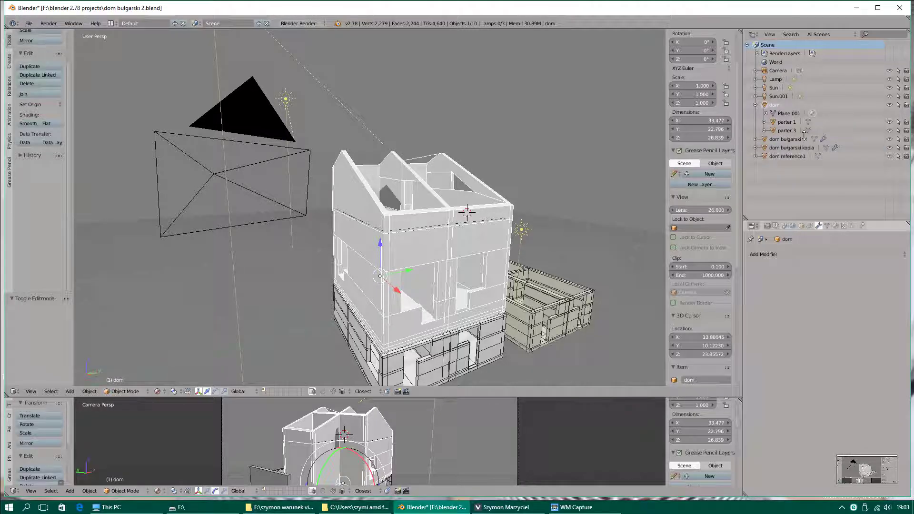
Check the parter 3 floor from above, briefly hide the dom house, then reselect it
middle_click_drag(457, 209, 459, 259)
right_click(460, 260)
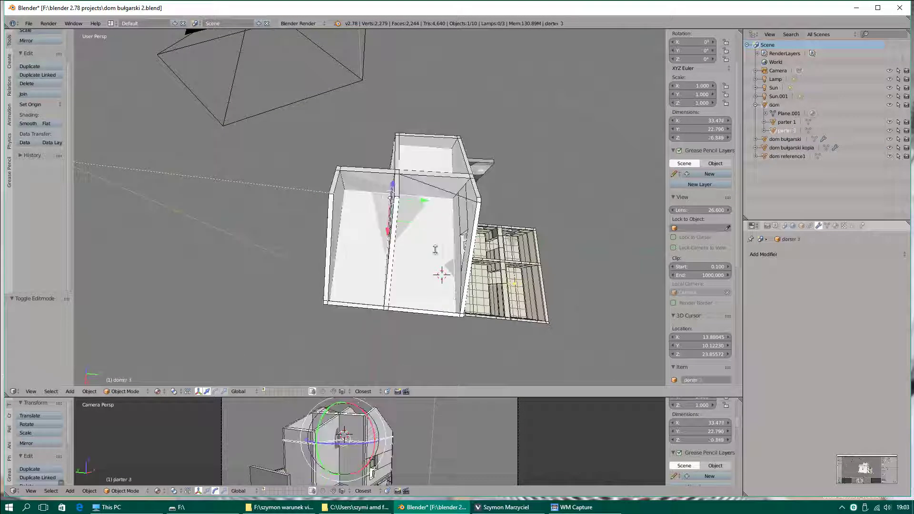
scroll(443, 266, "up", 2)
scroll(448, 286, "up", 3)
scroll(509, 281, "up", 2)
middle_click_drag(508, 281, 383, 257)
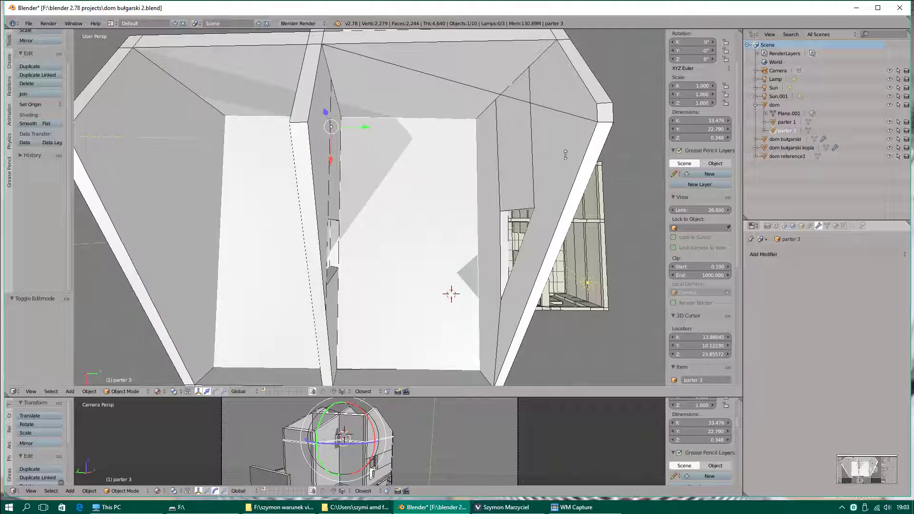
left_click(781, 105)
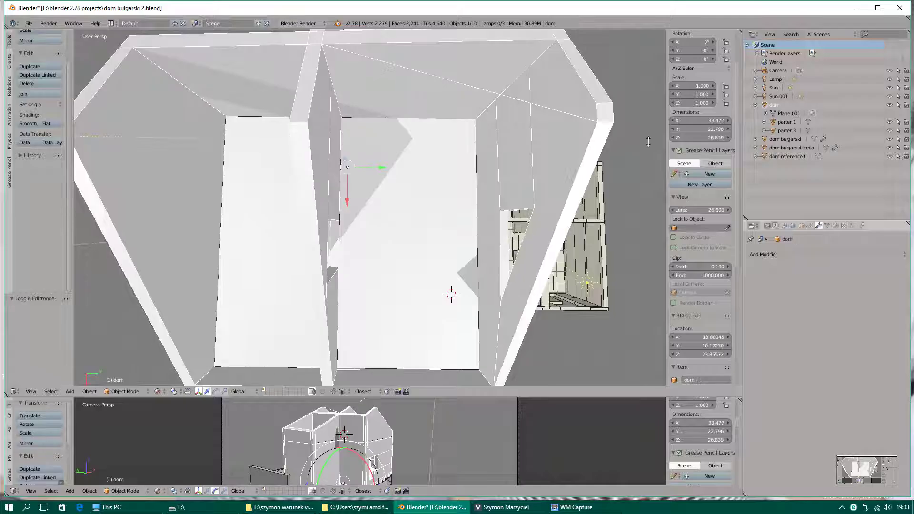
left_click(889, 105)
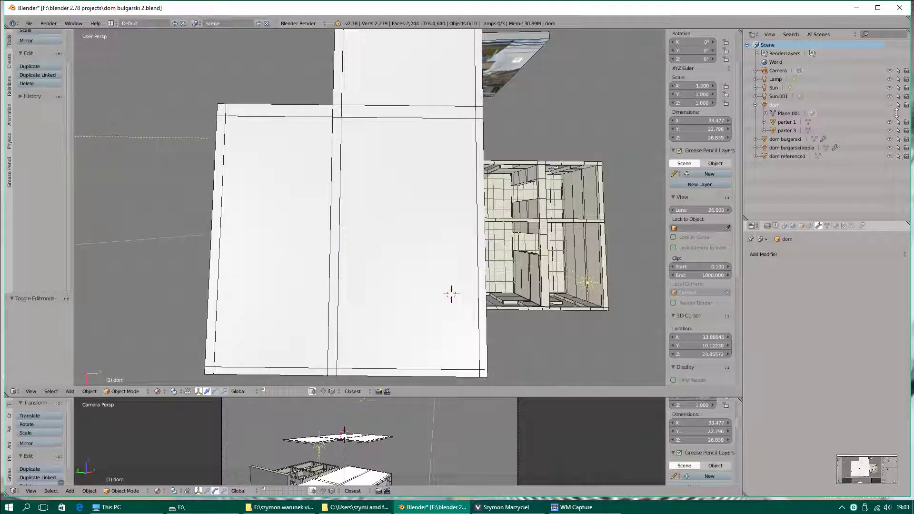
right_click(523, 184)
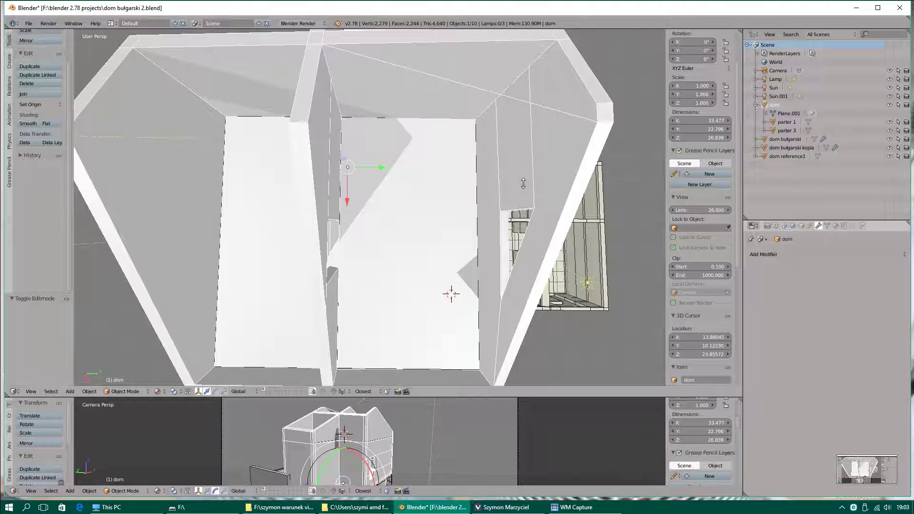
Move the dom house to an empty layer and display only that layer
key("m")
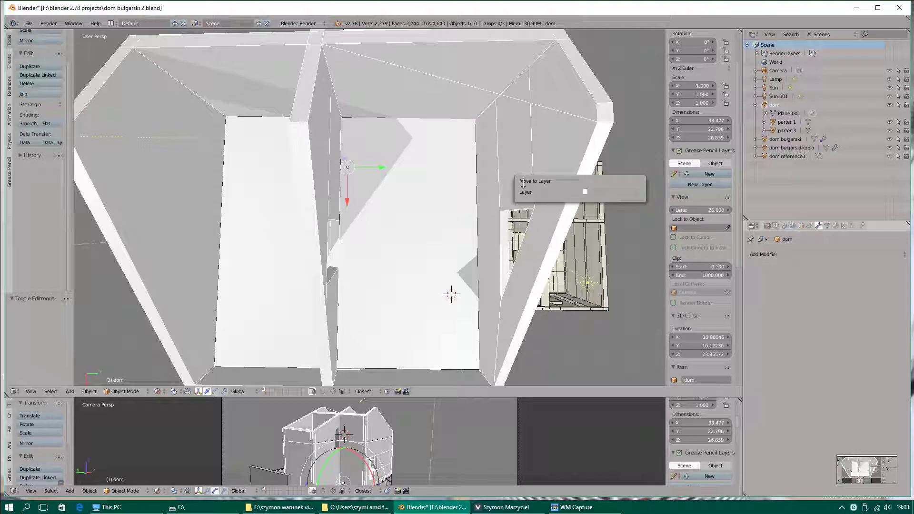
left_click(587, 191)
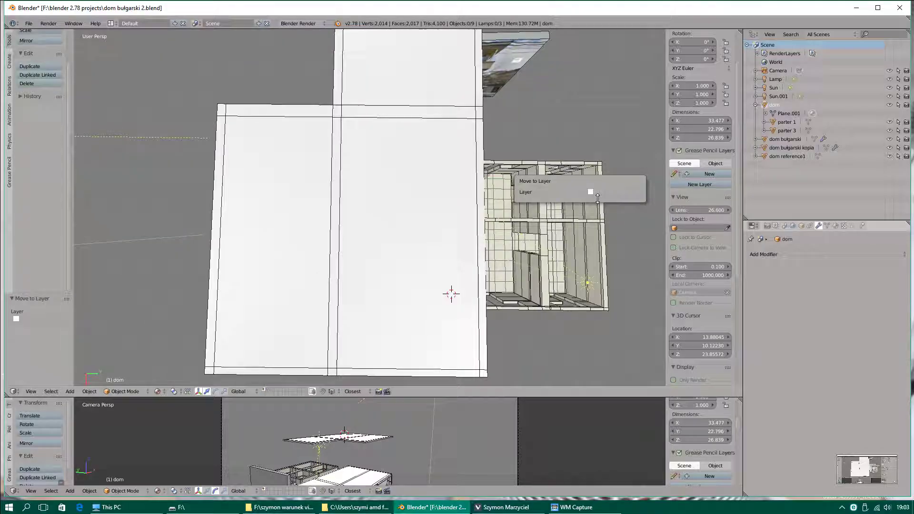
left_click(274, 395)
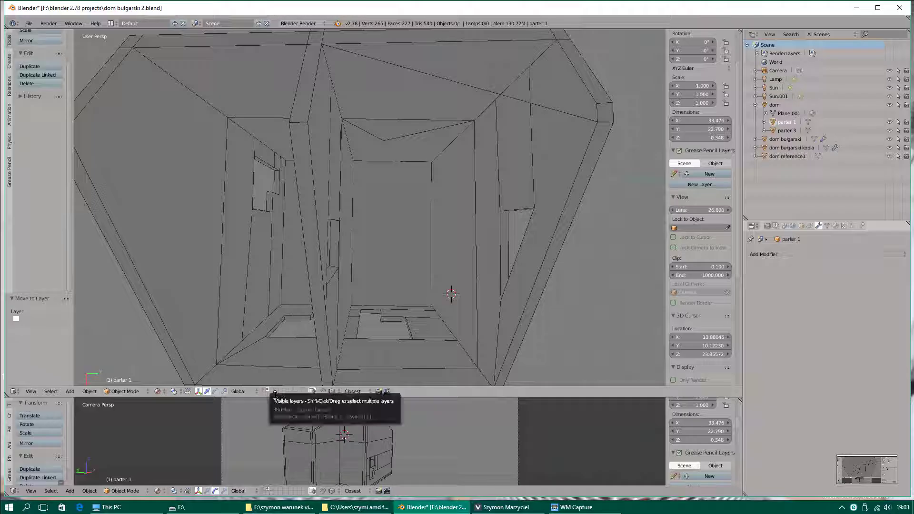
left_click(163, 393)
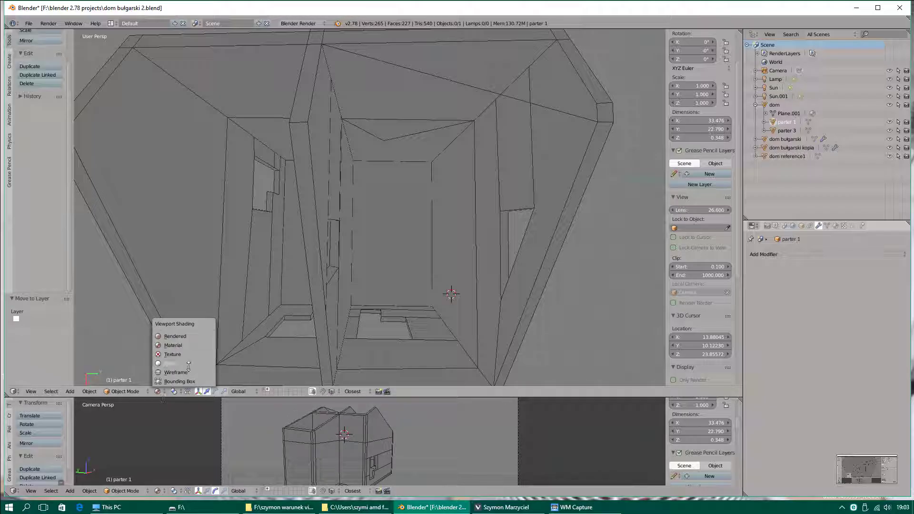
Switch the viewport to Solid shading and look down into the selected dom house
left_click(189, 364)
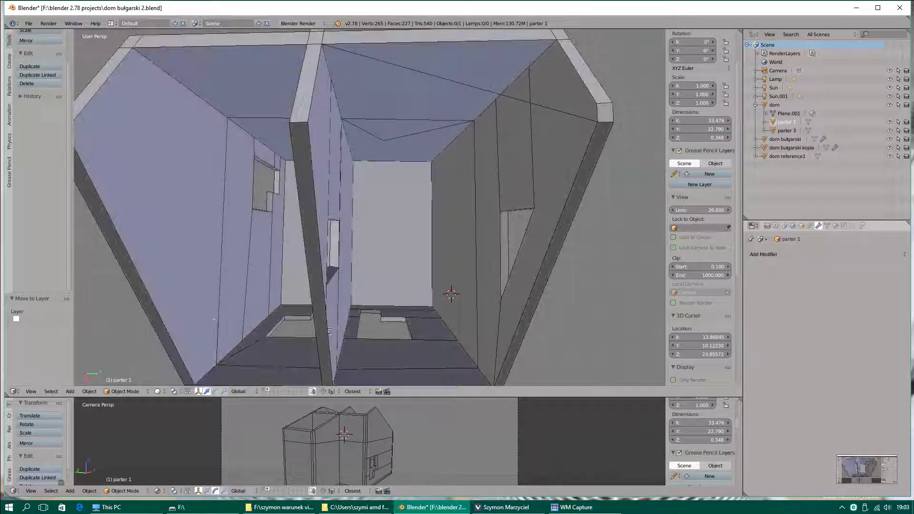
right_click(351, 285)
scroll(433, 270, "down", 2)
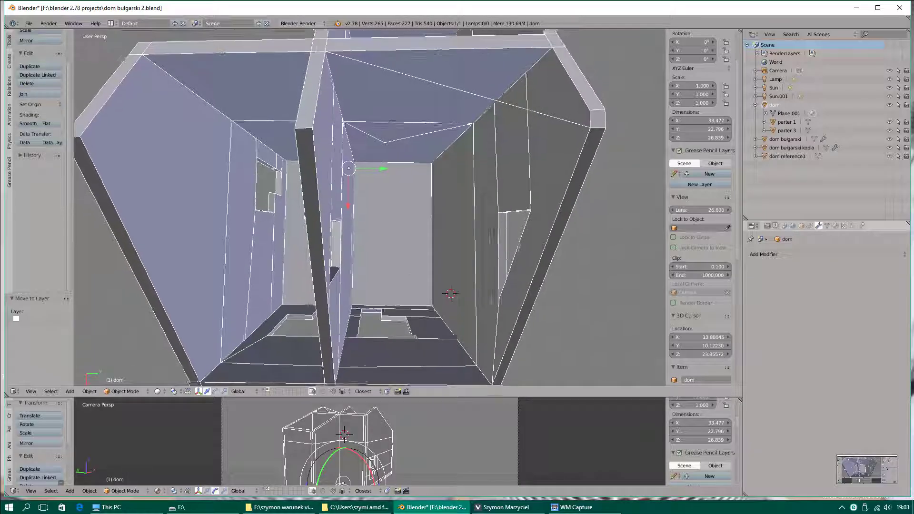
left_click(159, 391)
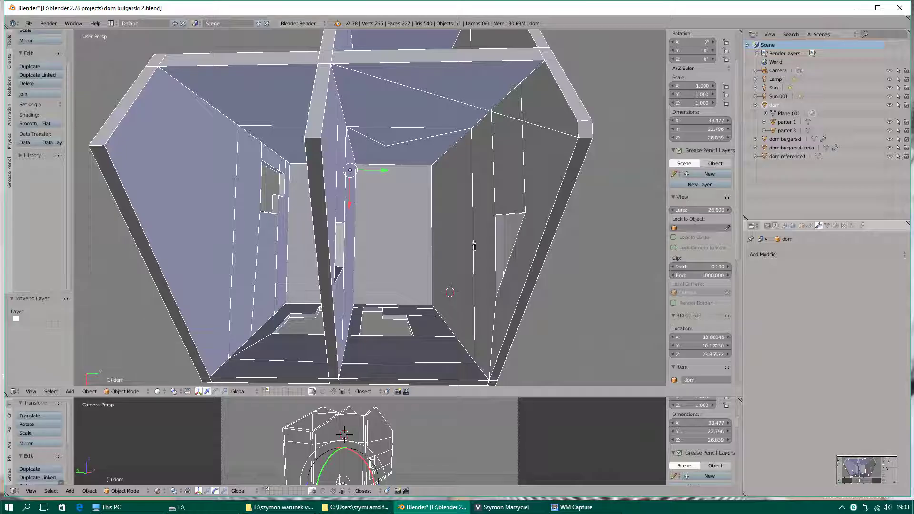
mouse_move(474, 243)
middle_mouse_down()
mouse_move(432, 260)
mouse_move(443, 267)
middle_mouse_up()
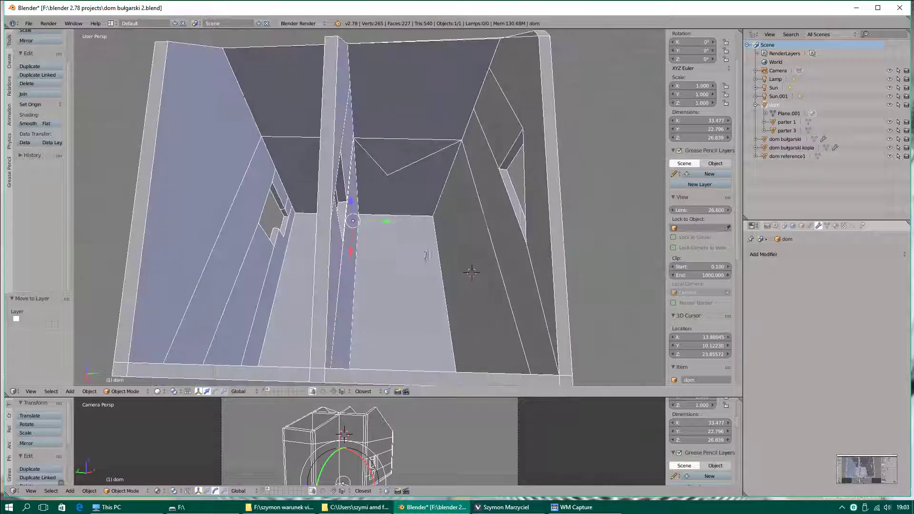
left_click(28, 24)
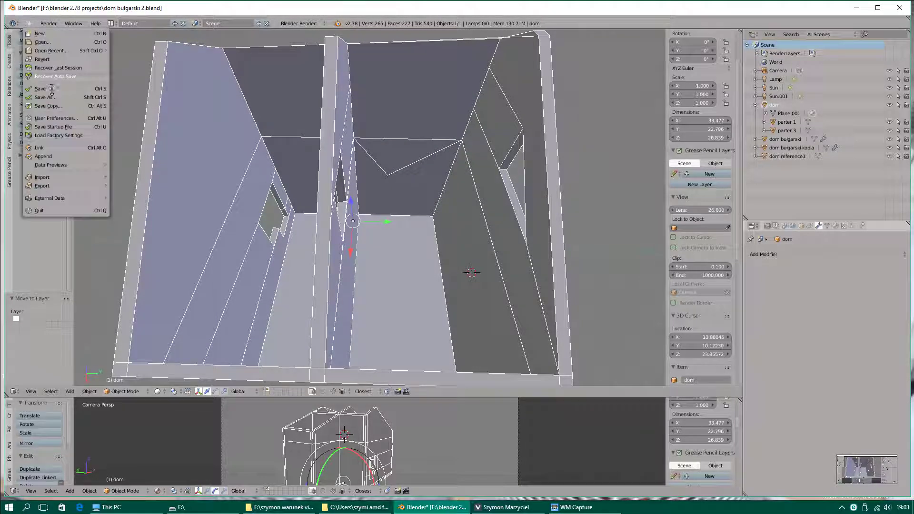
Save the blend file and open User Preferences
left_click(51, 89)
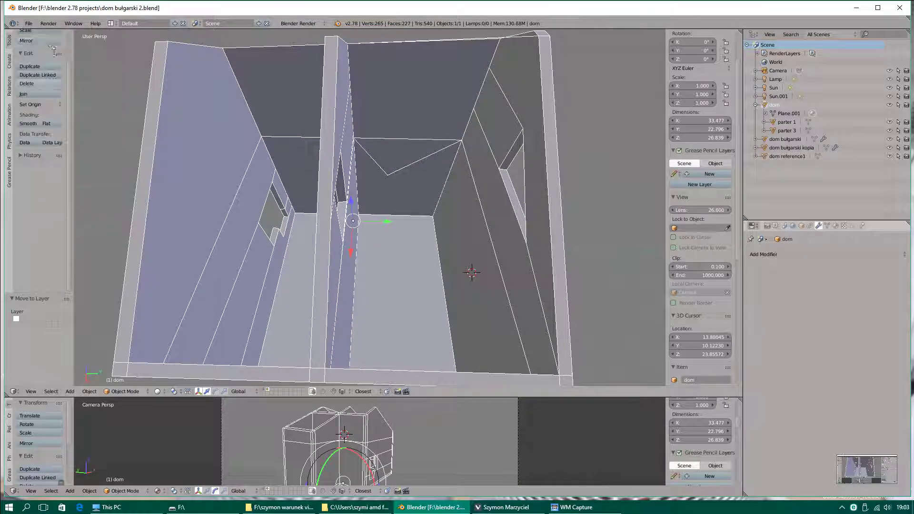
left_click(36, 31)
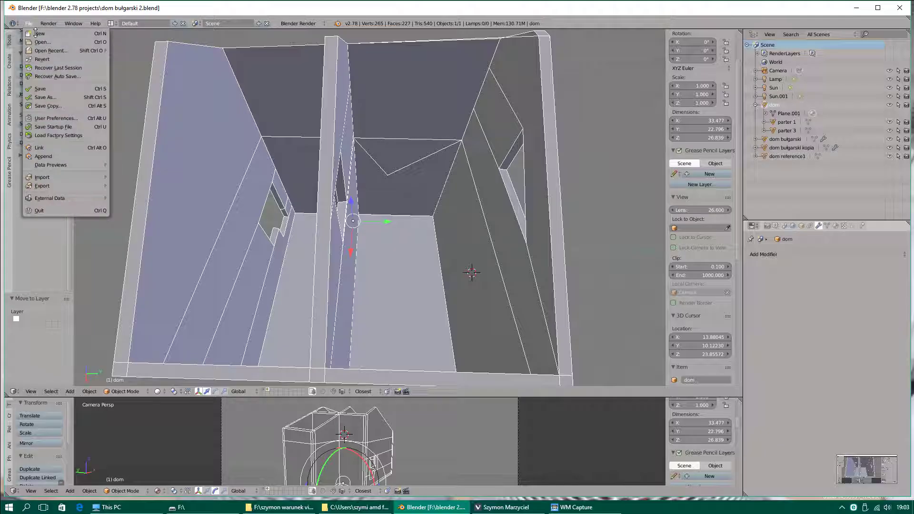
left_click(56, 118)
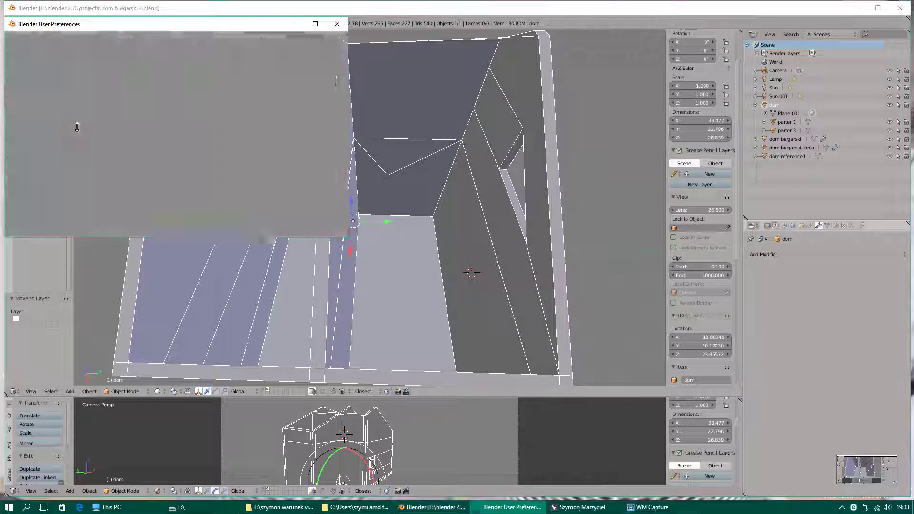
left_click_drag(207, 26, 207, 28)
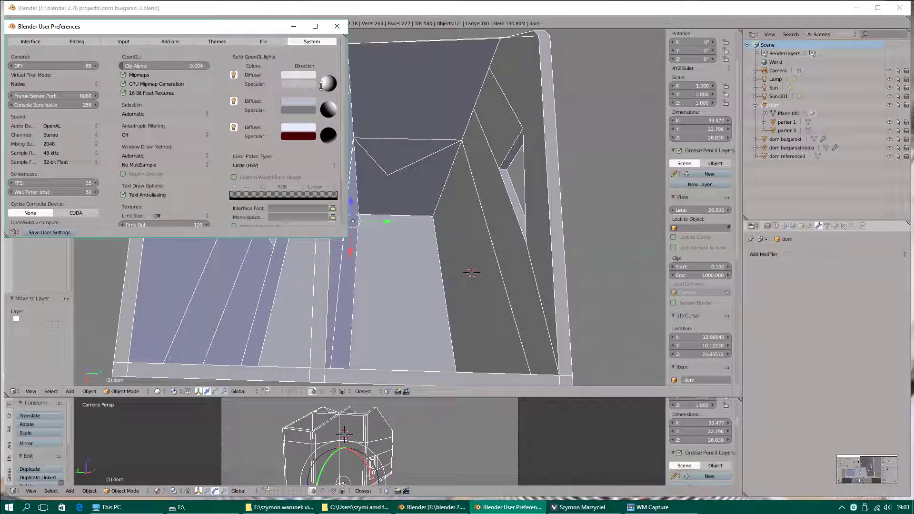
Tune the Solid OpenGL lights: light 2 diffuse, light 1 specular, light 3 colour and direction
left_click(303, 101)
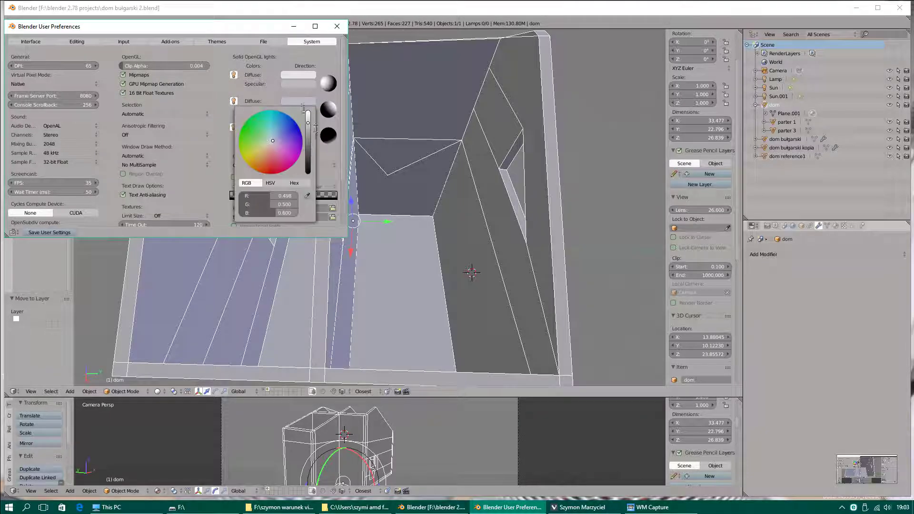
left_click_drag(308, 125, 308, 114)
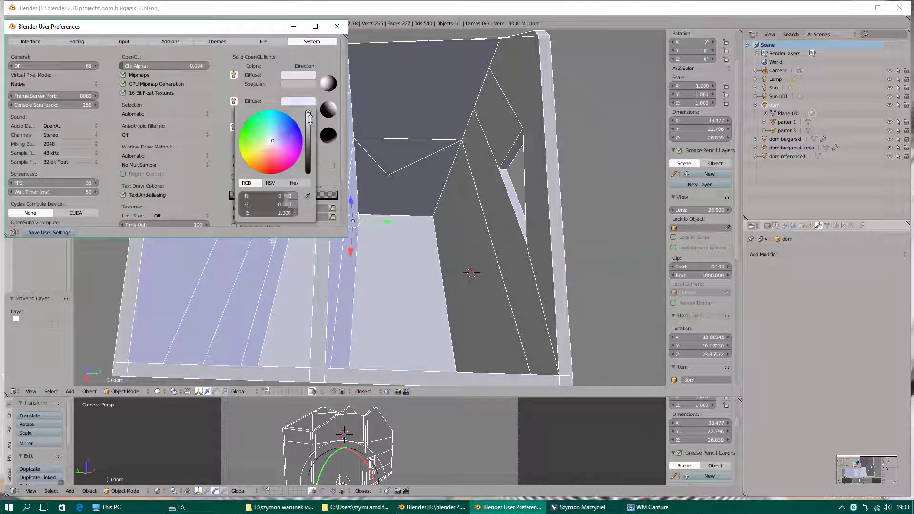
left_click(305, 135)
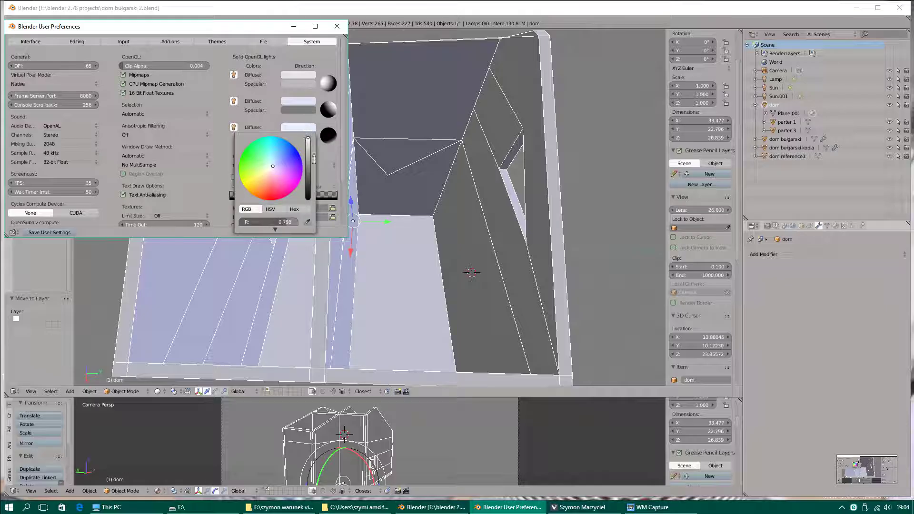
left_click_drag(278, 171, 271, 167)
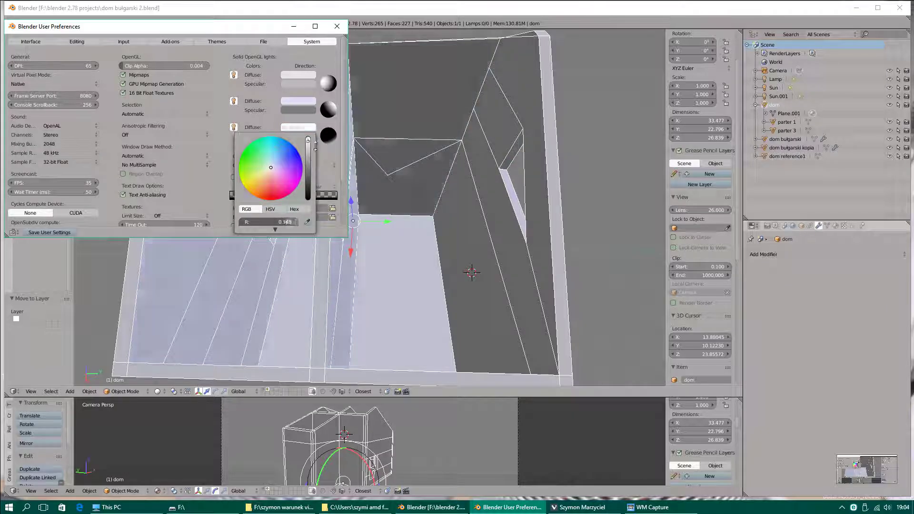
left_click(305, 136)
left_click_drag(310, 162, 320, 140)
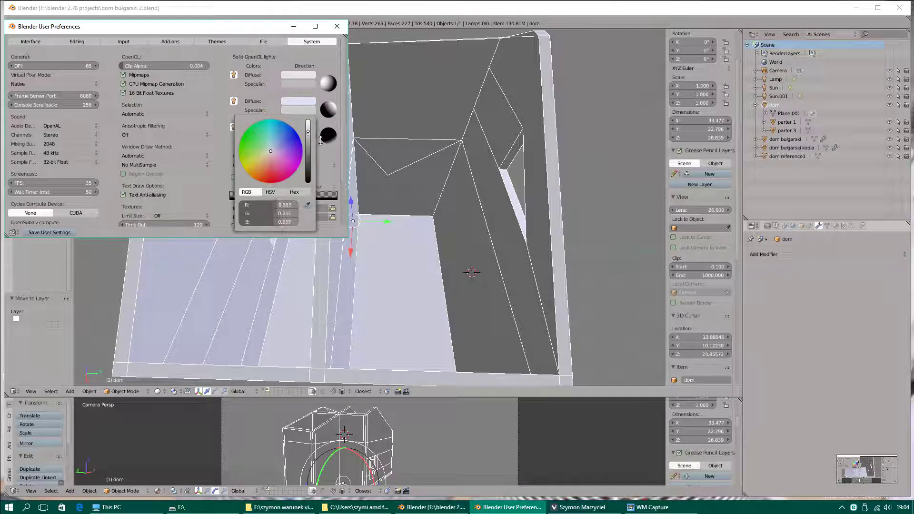
left_click(306, 84)
left_click_drag(316, 116, 315, 103)
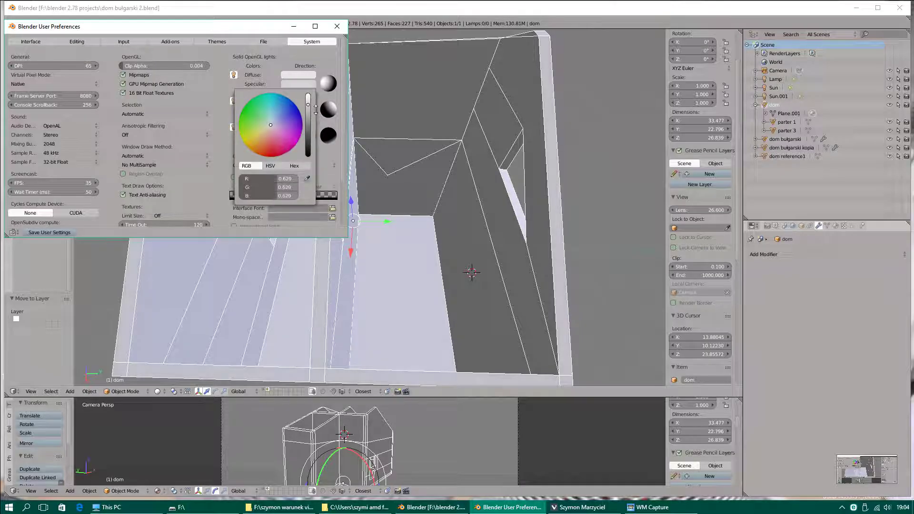
left_click(310, 137)
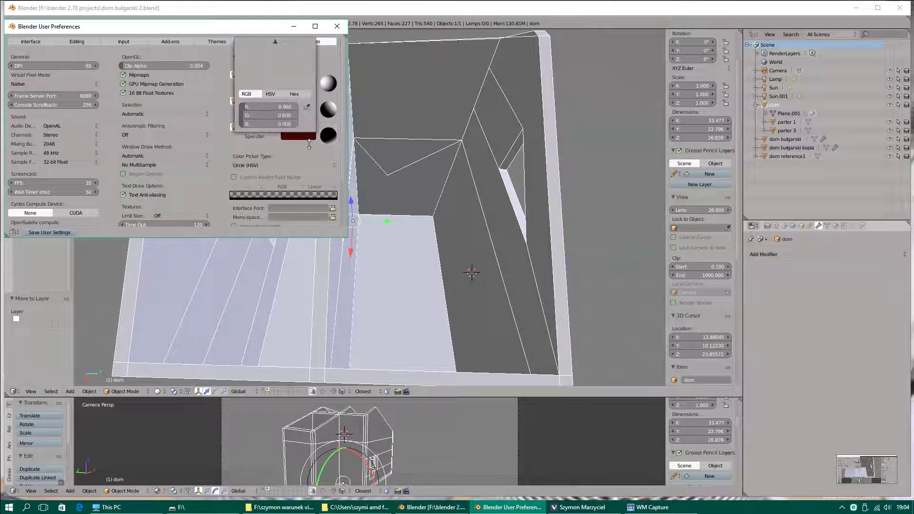
left_click_drag(330, 139, 333, 140)
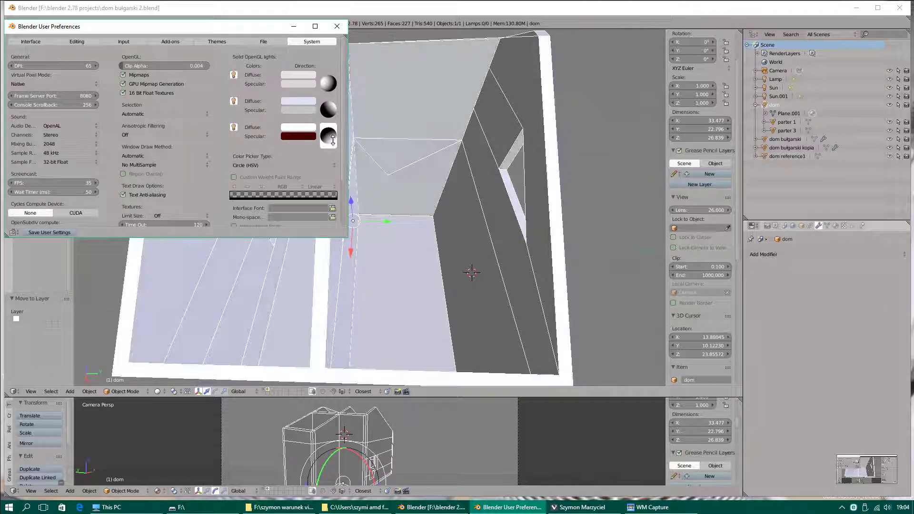
left_click(362, 143)
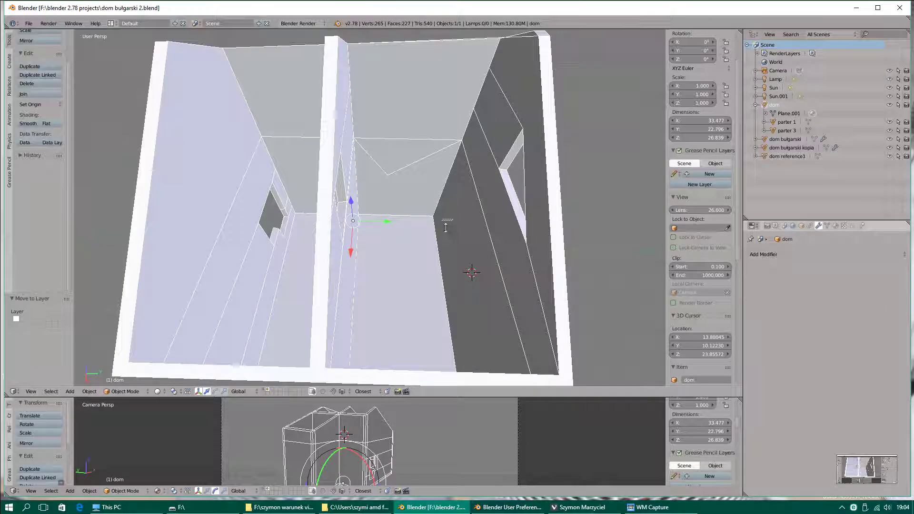
Save the house file and close the User Preferences window
mouse_move(361, 143)
middle_mouse_down()
mouse_move(440, 198)
mouse_move(490, 204)
mouse_move(565, 171)
mouse_move(474, 184)
mouse_move(457, 221)
middle_mouse_up()
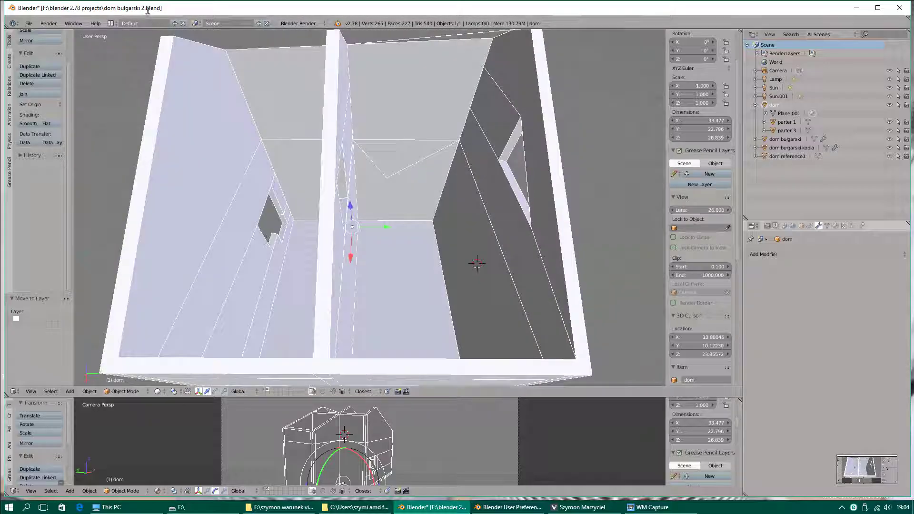
left_click(29, 23)
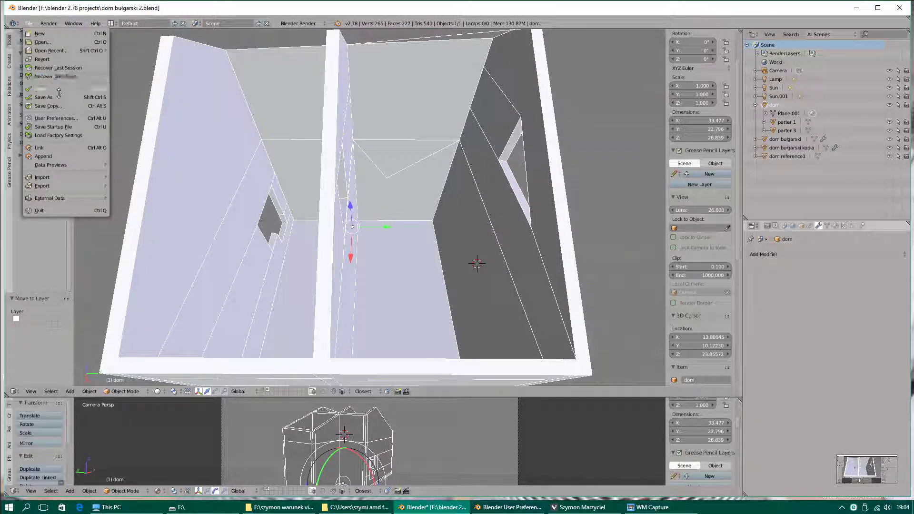
left_click(43, 89)
left_click(497, 508)
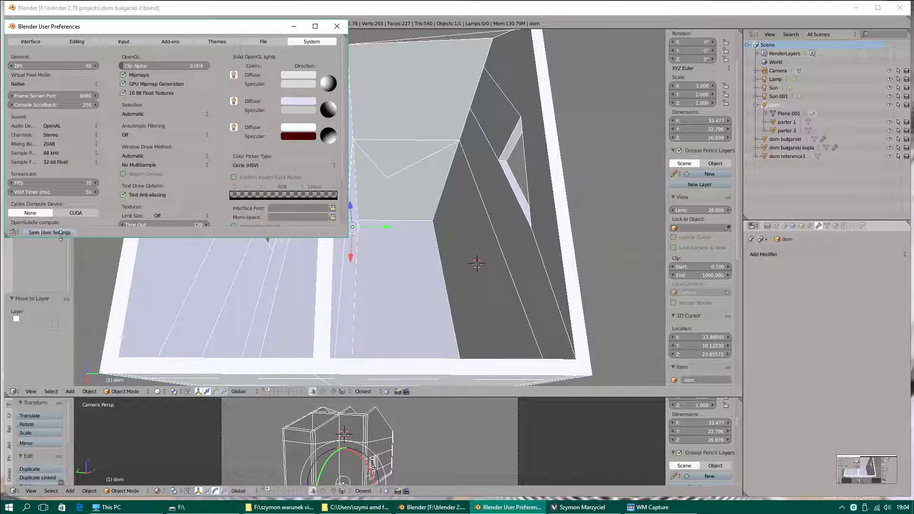
left_click(337, 26)
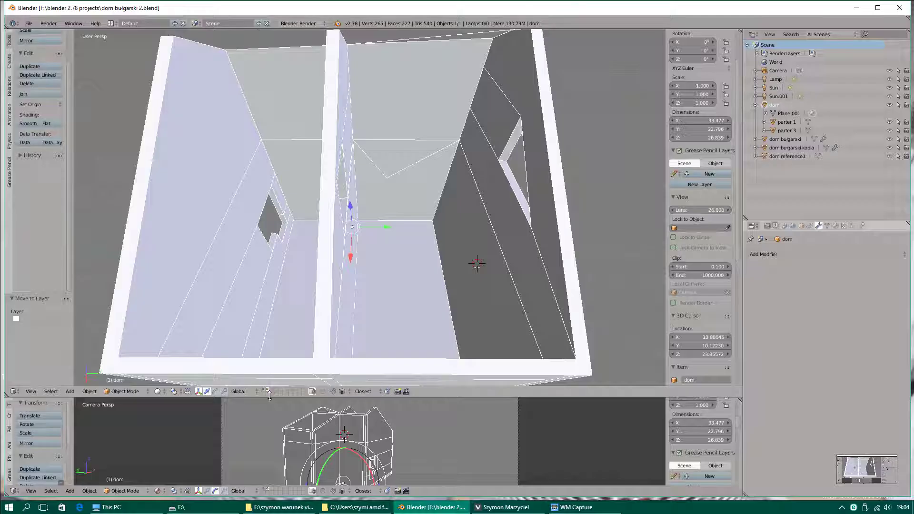
Show layer 1 with the floor slabs and select the parter 3 slab
key("1")
right_click(461, 246)
mouse_move(462, 247)
middle_mouse_down()
mouse_move(426, 250)
mouse_move(427, 234)
middle_mouse_up()
left_click(159, 392)
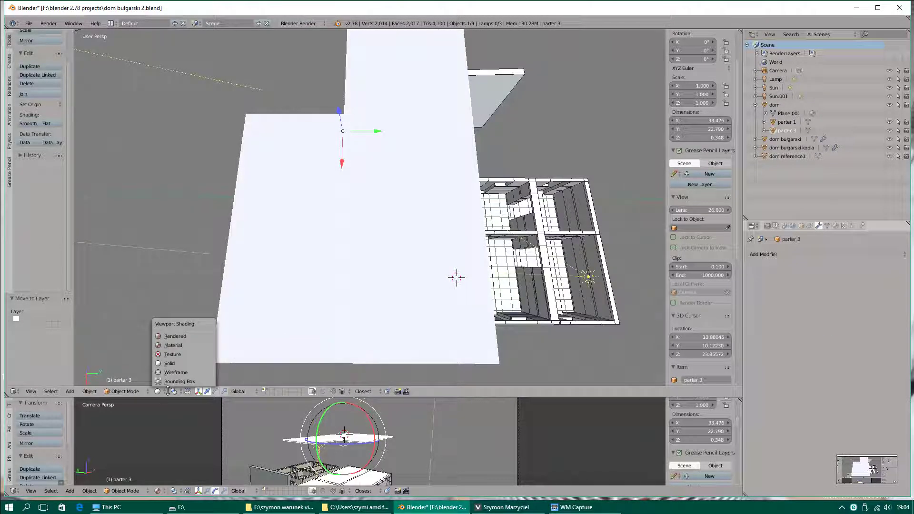
Set Texture shading, put parter 3 in Edit Mode and select its large face
left_click(169, 346)
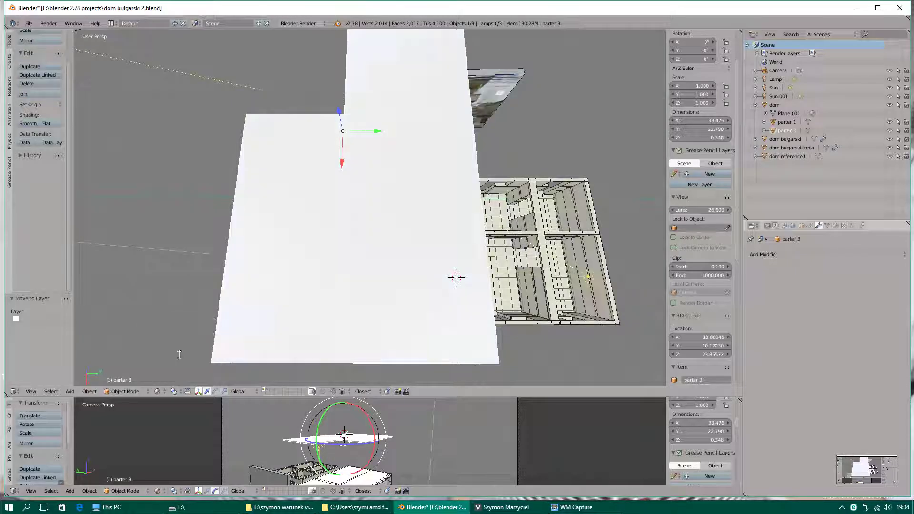
mouse_move(453, 210)
middle_mouse_down()
mouse_move(451, 225)
mouse_move(471, 237)
middle_mouse_up()
left_click(124, 391)
left_click(126, 356)
right_click(385, 239)
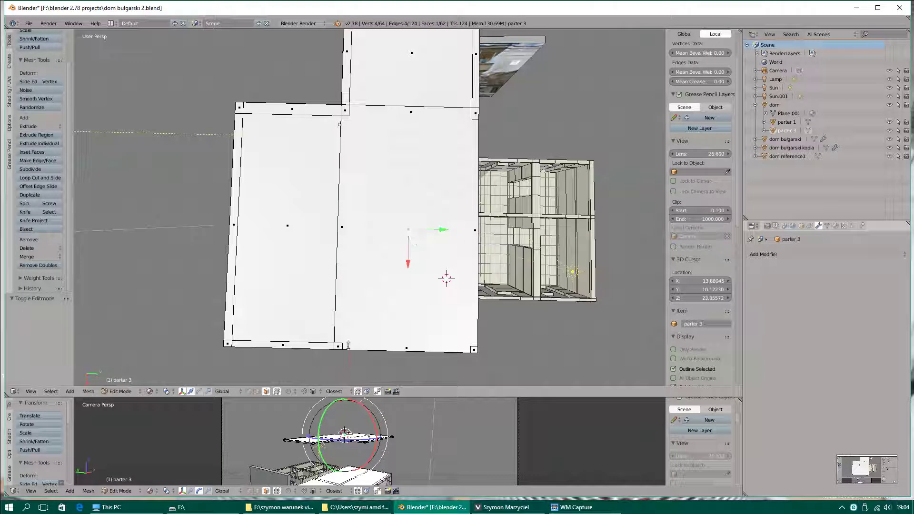
Knife-cut a closed four-corner rectangle into the slab's lower middle
key("k")
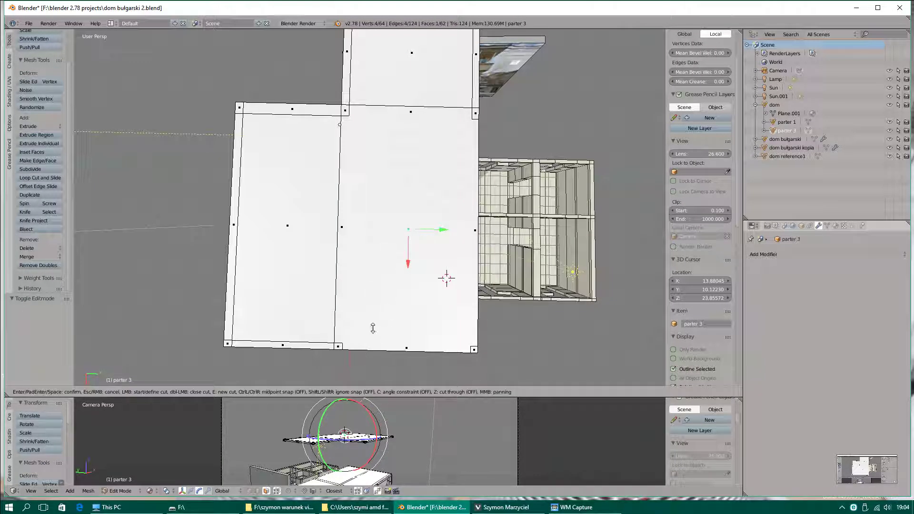
left_click(370, 324)
left_click(371, 222)
left_click(419, 223)
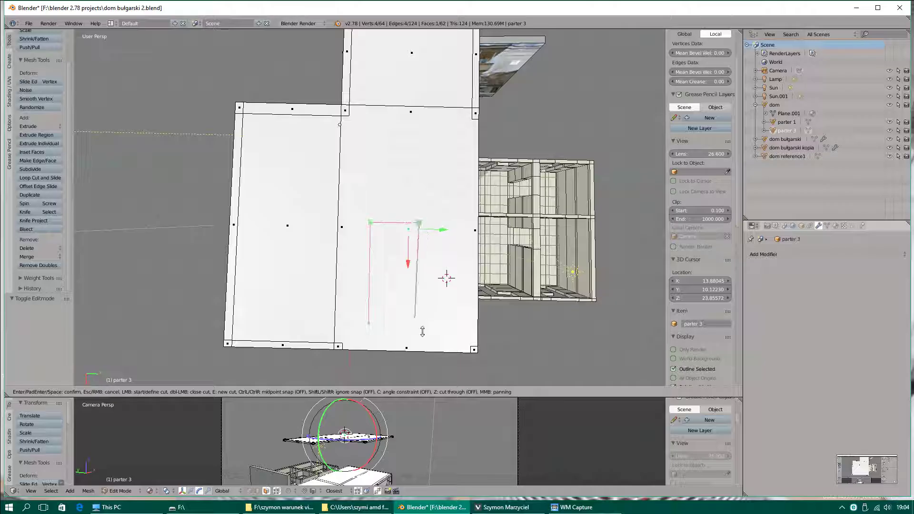
left_click(418, 324)
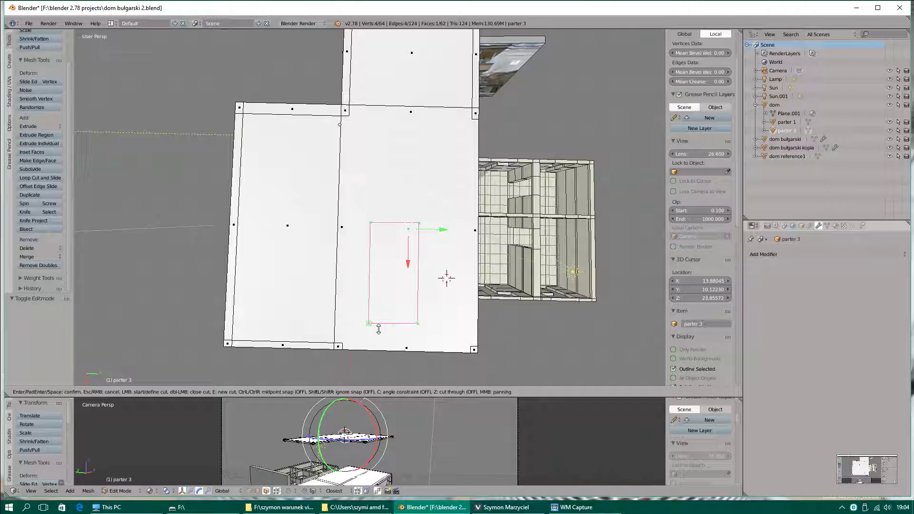
left_click(379, 329)
key("Return")
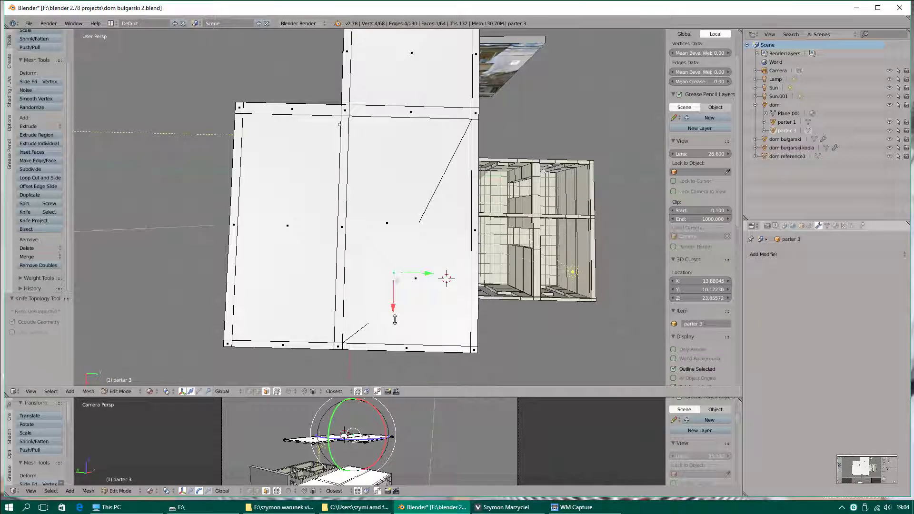
middle_click_drag(408, 331, 359, 362)
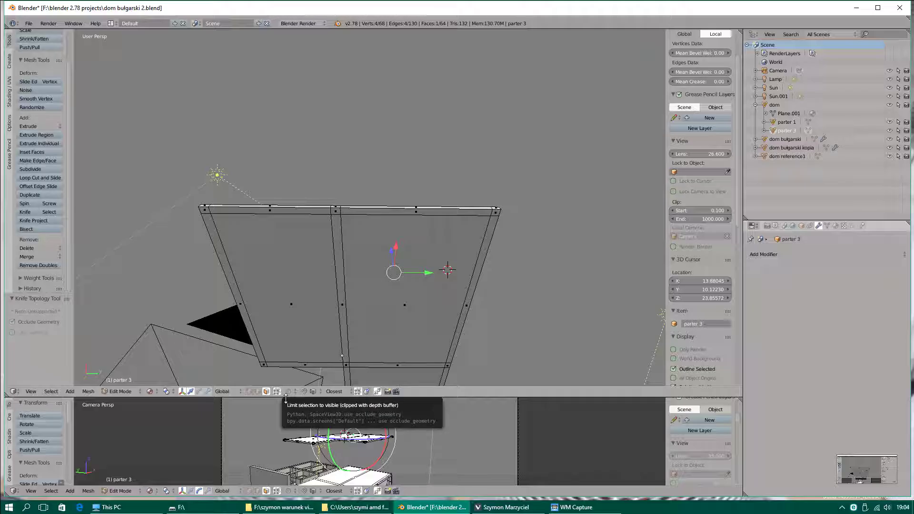
Zoom and orbit around the new cut, then return parter 3 to Object Mode
scroll(413, 282, "up", 5)
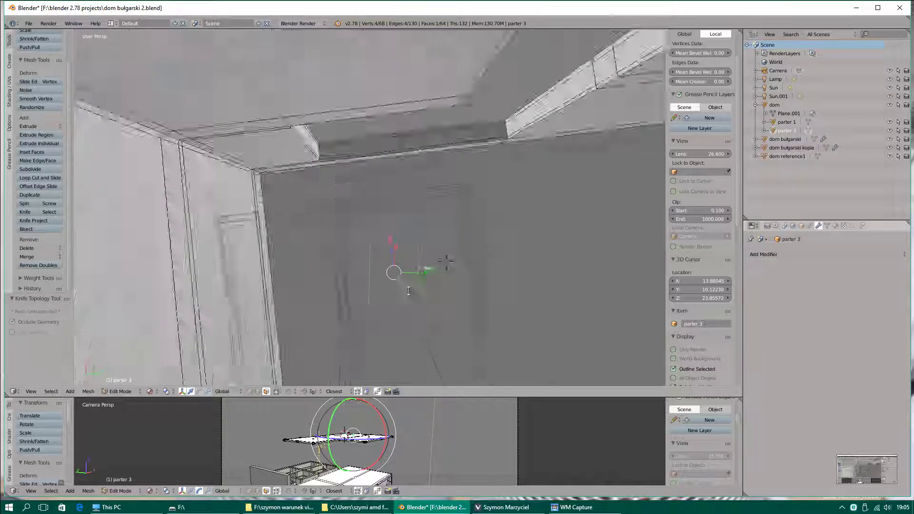
scroll(413, 283, "up", 3)
middle_click_drag(413, 283, 272, 279)
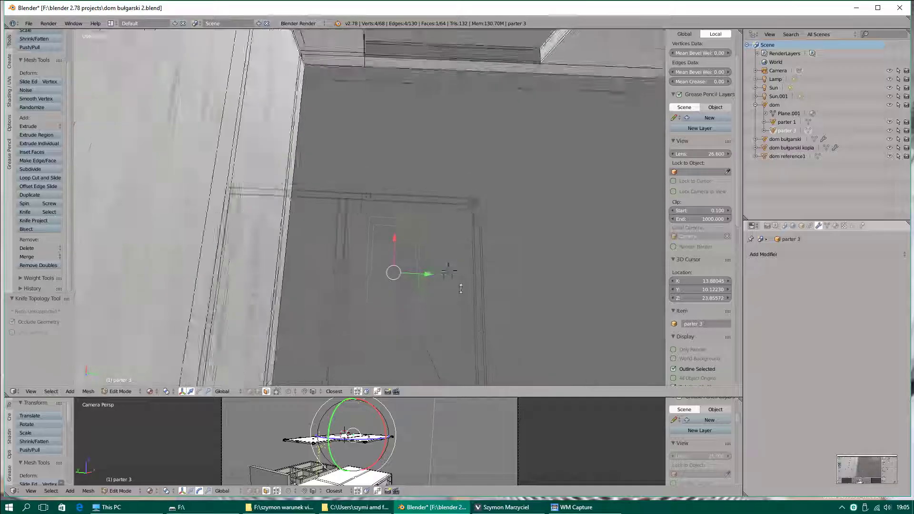
scroll(286, 271, "up", 3)
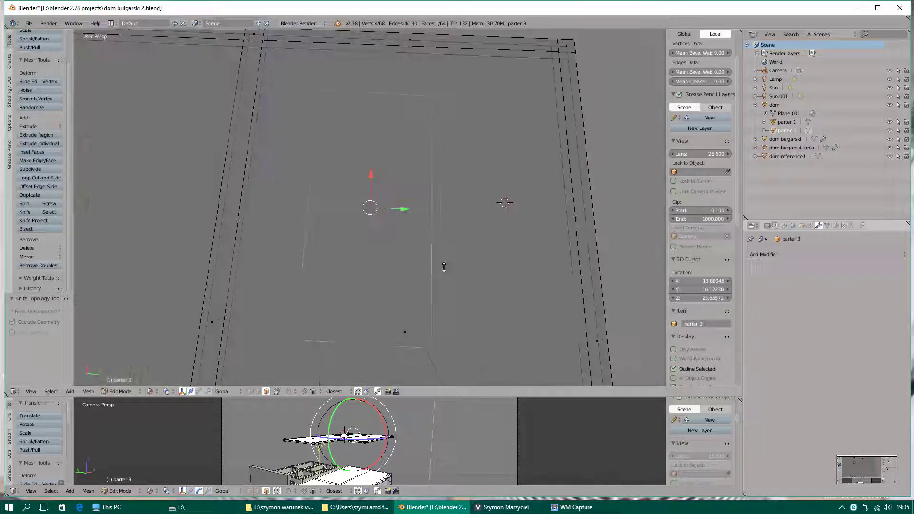
scroll(320, 253, "down", 2)
scroll(320, 253, "down", 2)
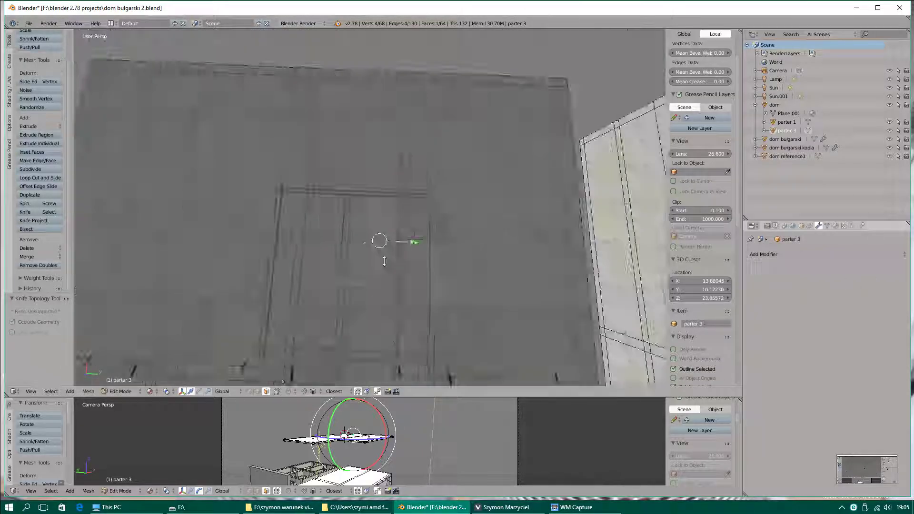
scroll(320, 252, "down", 3)
scroll(320, 252, "down", 1)
left_click(121, 391)
left_click(121, 381)
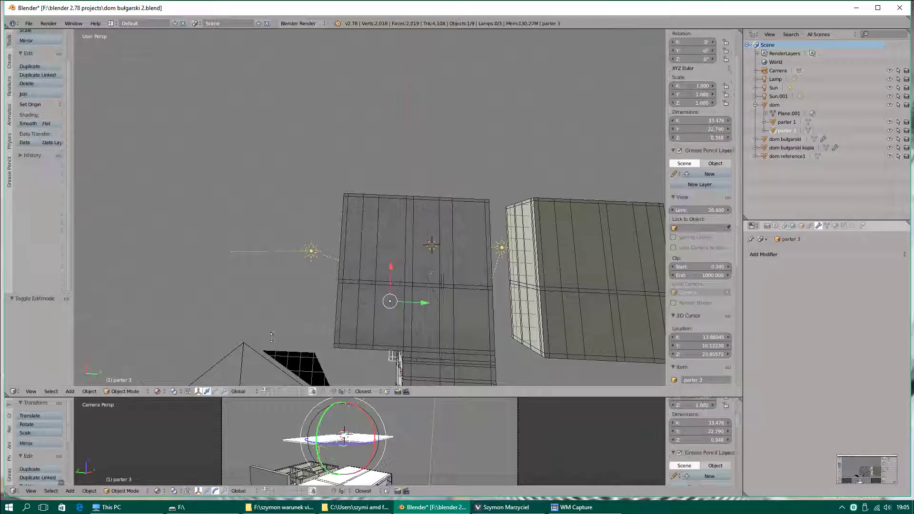
Frame and inspect the parter 1 slab, hide it, and select parter 3
right_click(475, 265)
right_click(444, 296)
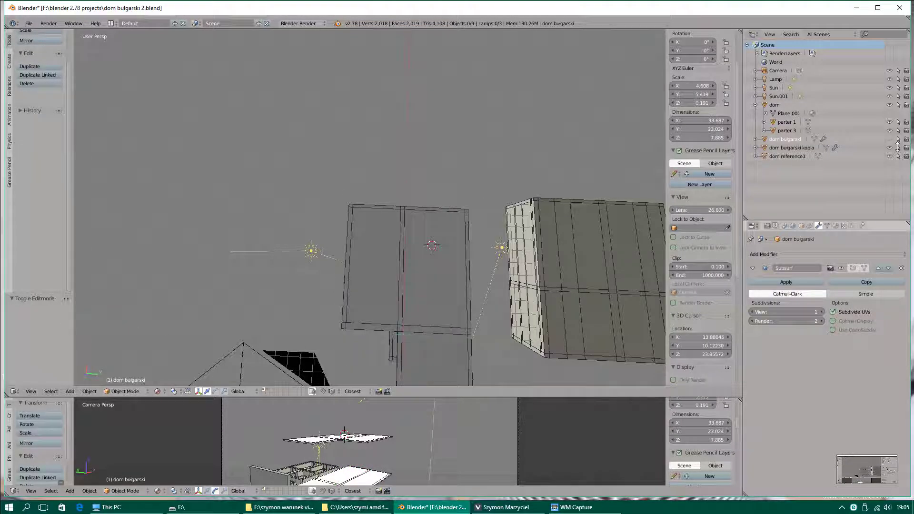
key("KP_Decimal")
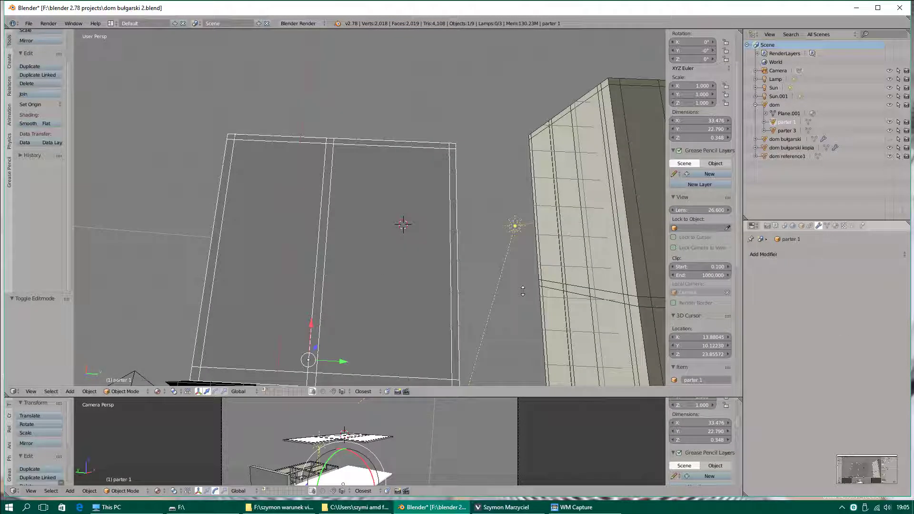
left_click(141, 391)
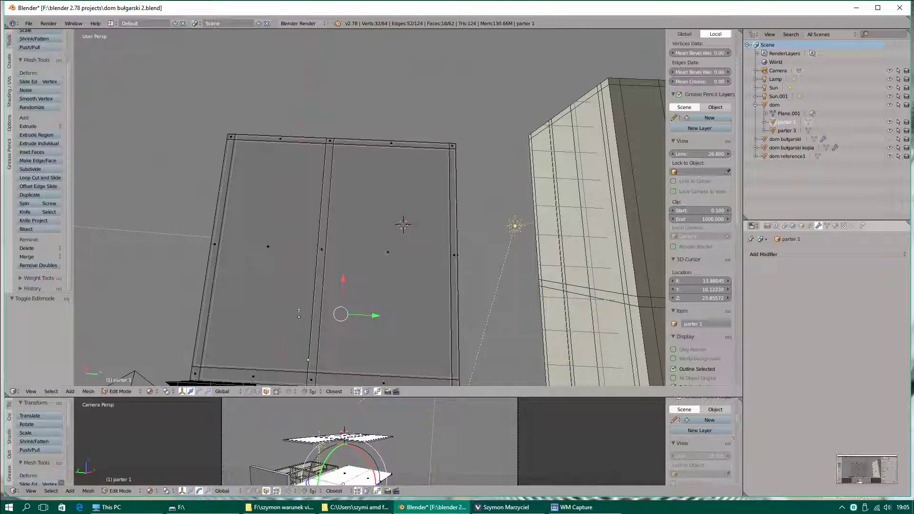
middle_click_drag(386, 270, 376, 285)
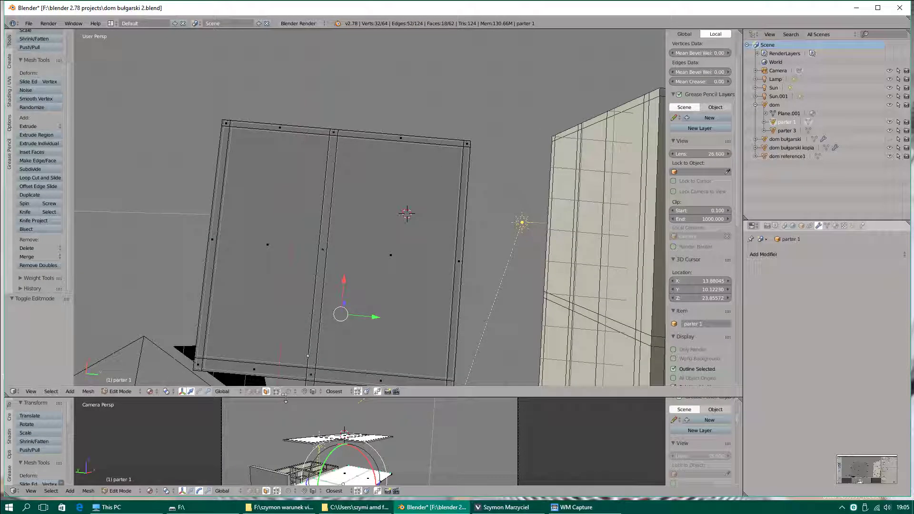
mouse_move(381, 267)
middle_mouse_down()
mouse_move(407, 304)
mouse_move(361, 266)
middle_mouse_up()
left_click(135, 392)
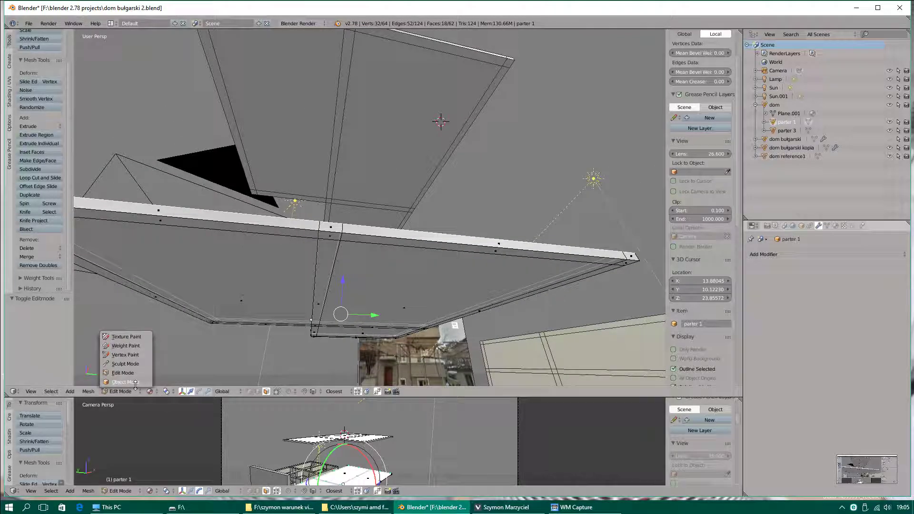
left_click(889, 121)
right_click(368, 151)
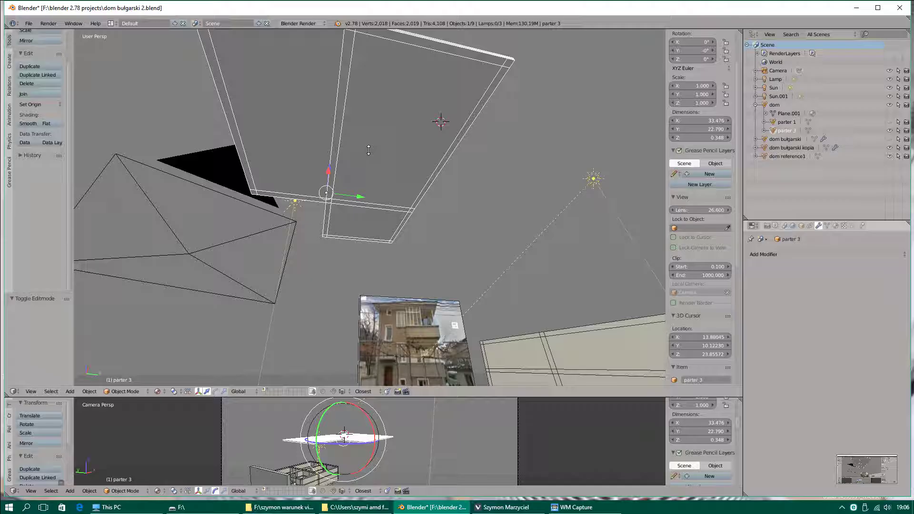
middle_click_drag(439, 172, 457, 161)
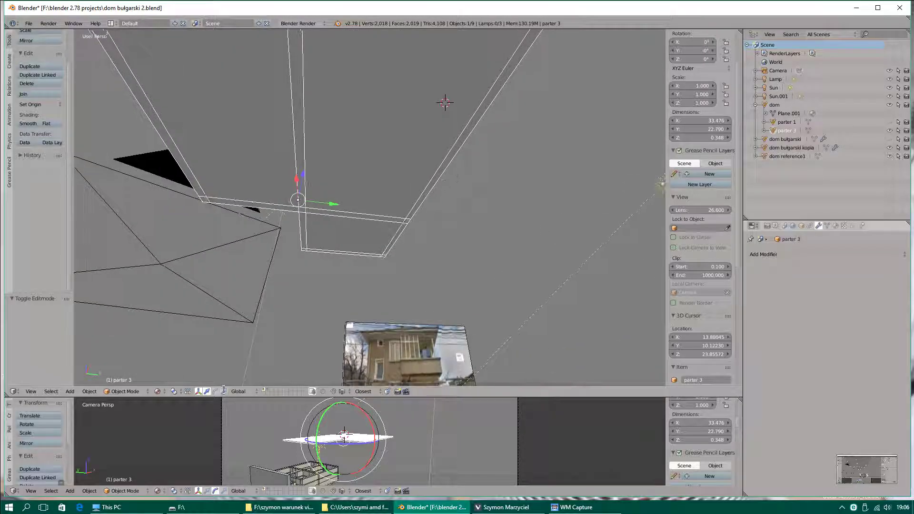
Put parter 3 into Edit Mode and select the floor plane's large face
left_click(125, 391)
left_click(125, 373)
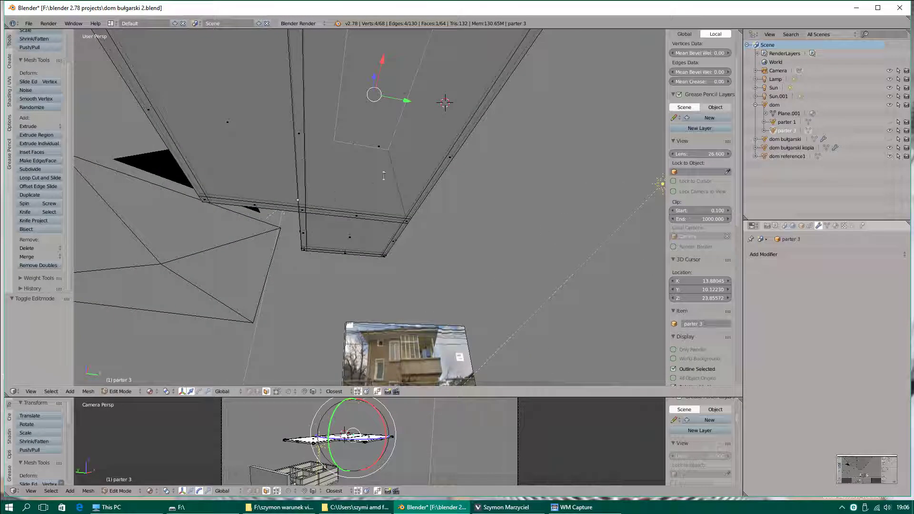
scroll(389, 136, "up", 5)
scroll(389, 136, "down", 3)
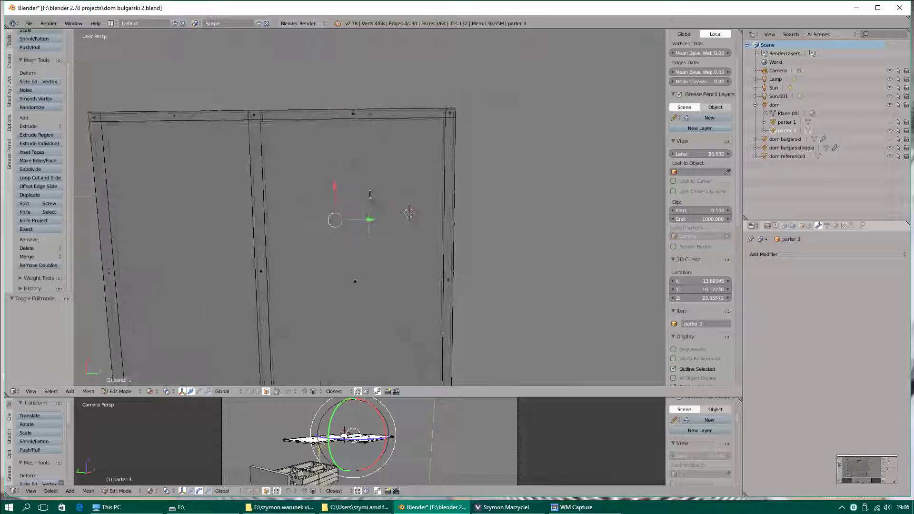
middle_click_drag(389, 136, 395, 249)
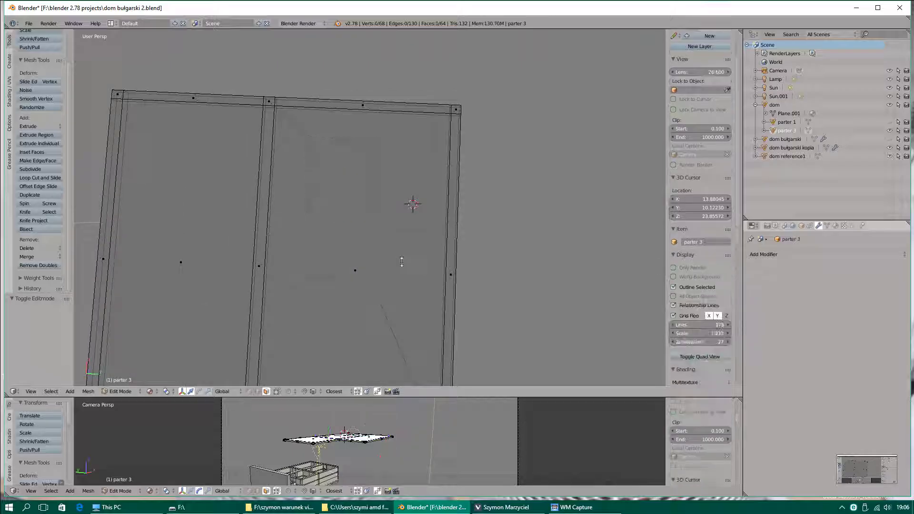
right_click(323, 274)
middle_click_drag(324, 274, 315, 288)
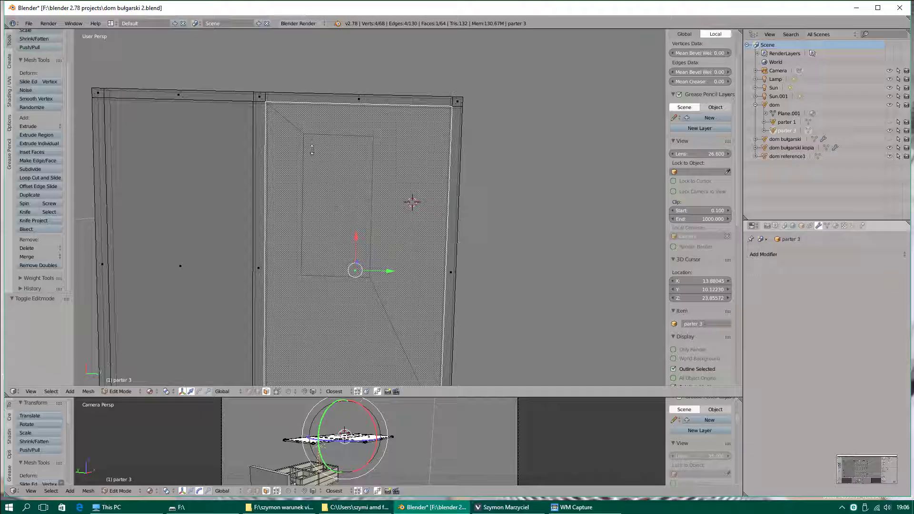
Knife-cut a rectangular opening outline into the floor plane
key("k")
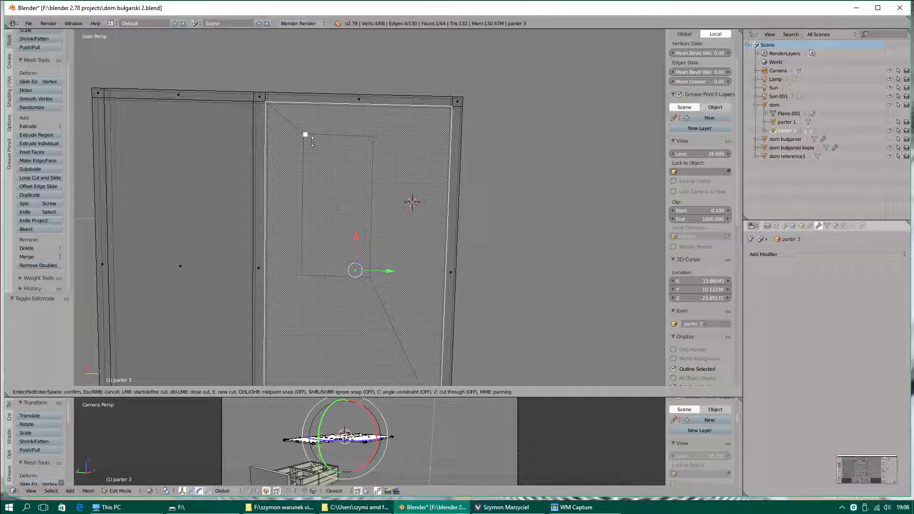
left_click(312, 142)
left_click(381, 143)
left_click(377, 284)
left_click(308, 282)
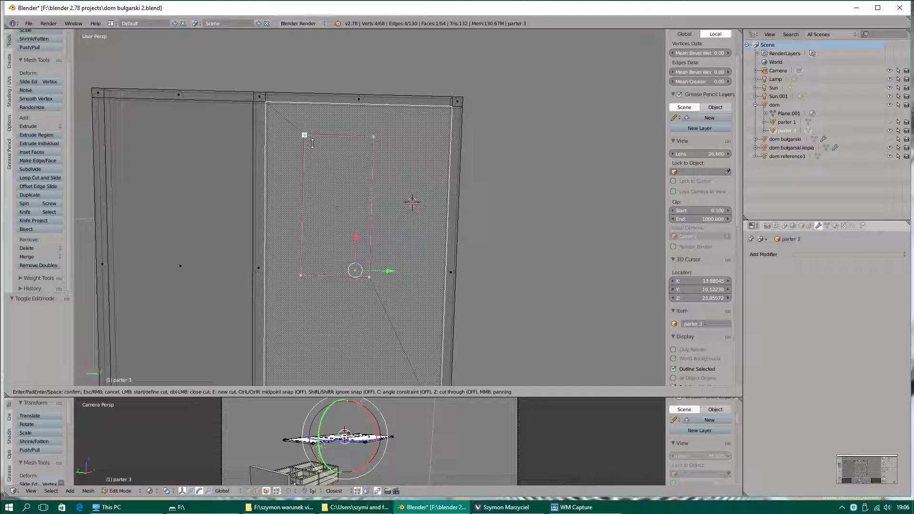
key("Return")
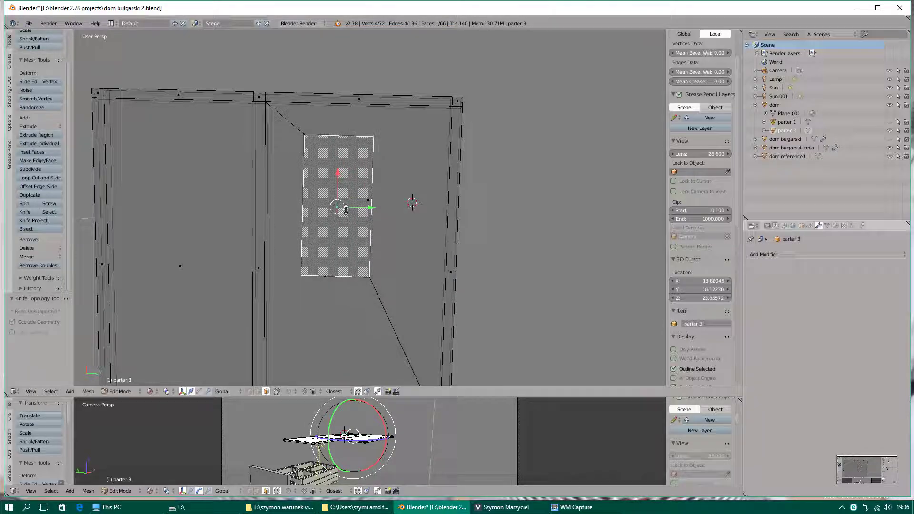
Delete the face inside the opening, leaving a rectangular hole
key("x")
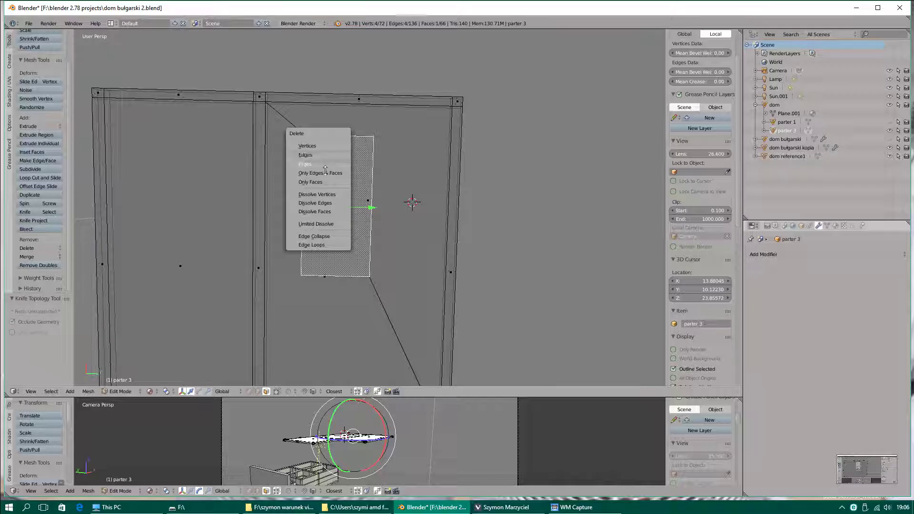
left_click(325, 165)
key("x")
left_click(351, 211)
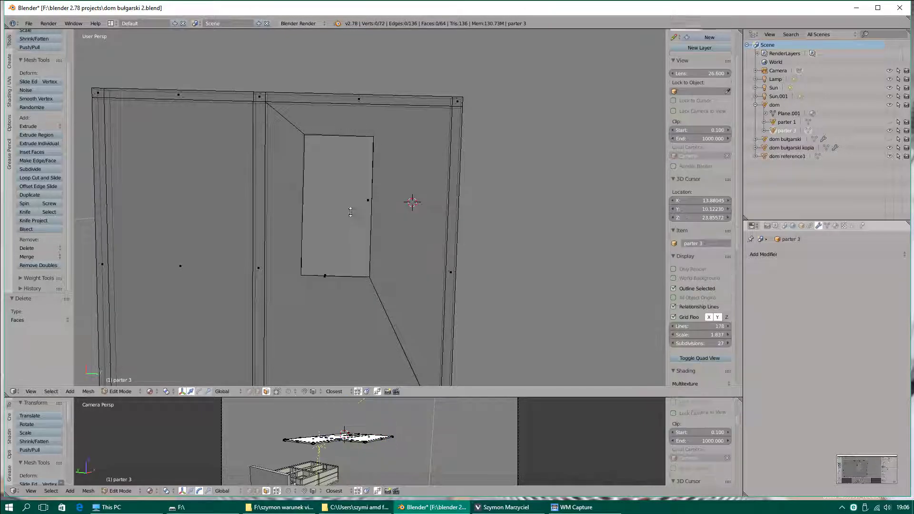
right_click(359, 307)
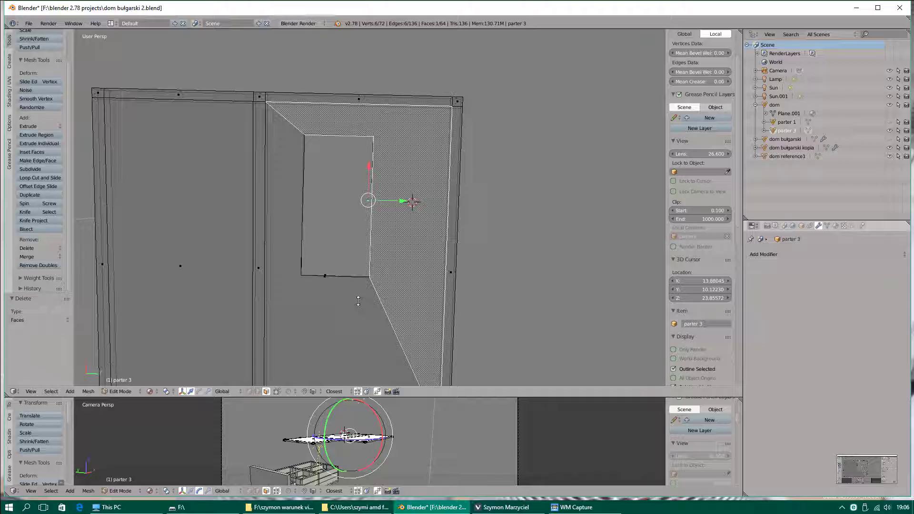
Knife-cut edges from the left border to the hole's lower-left corner and lower-right corner to right border
key("k")
left_click(98, 272)
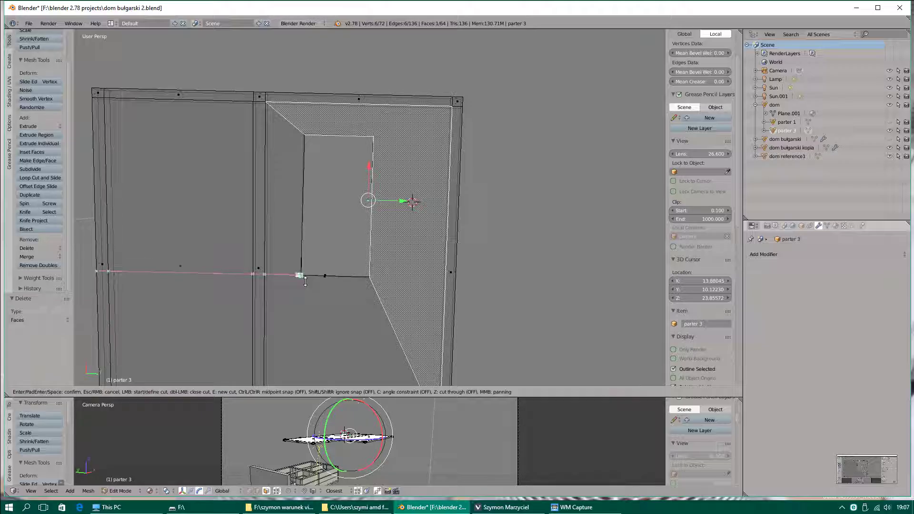
left_click(305, 281)
key("Return")
key("k")
left_click(369, 277)
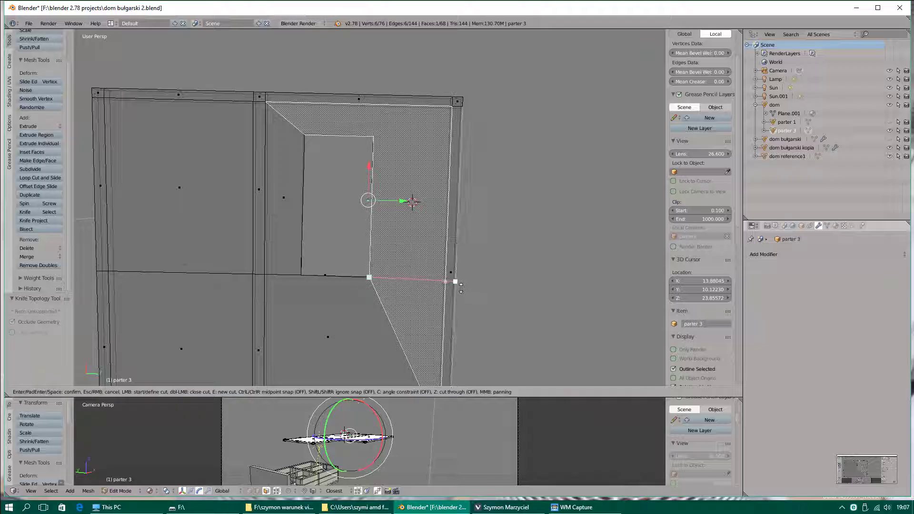
left_click(461, 288)
key("Return")
key("a")
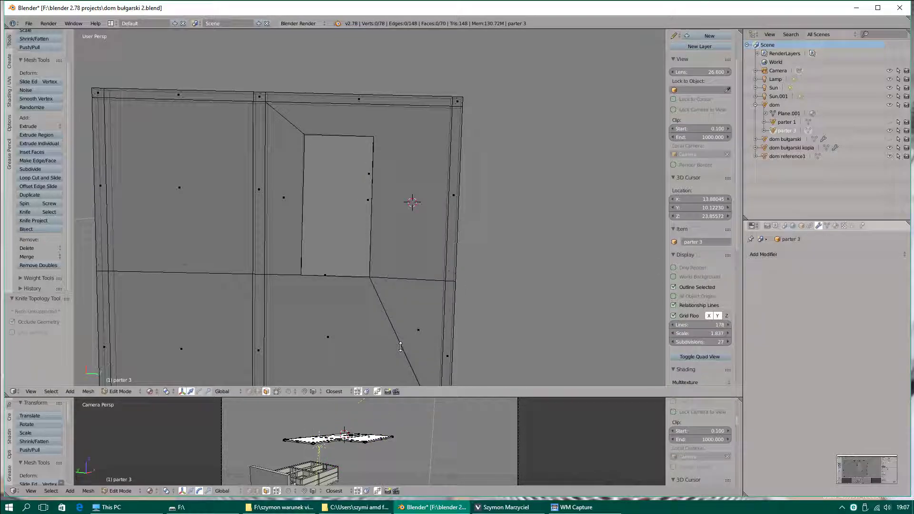
scroll(396, 324, "down", 3, "shift")
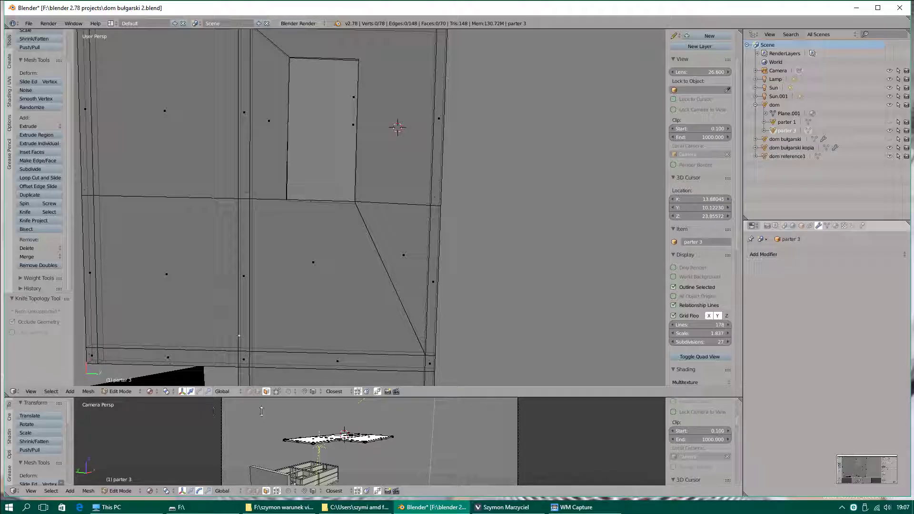
left_click(257, 391)
Dissolve the diagonal edge below the opening, merging the faces beside it
right_click(395, 292)
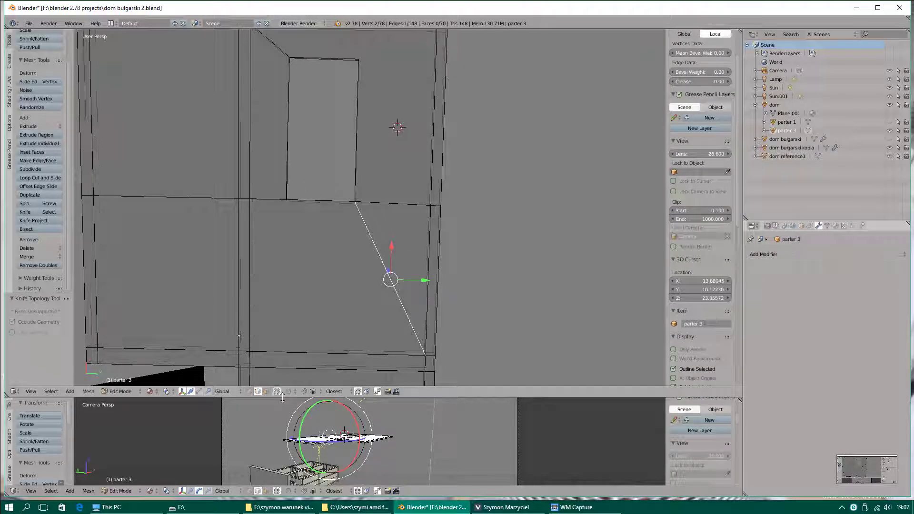
key("x")
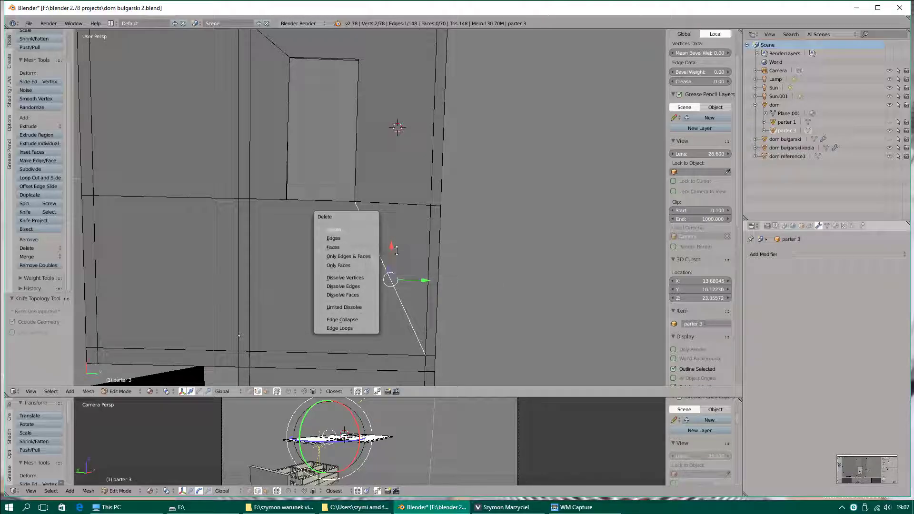
key("Escape")
key("x")
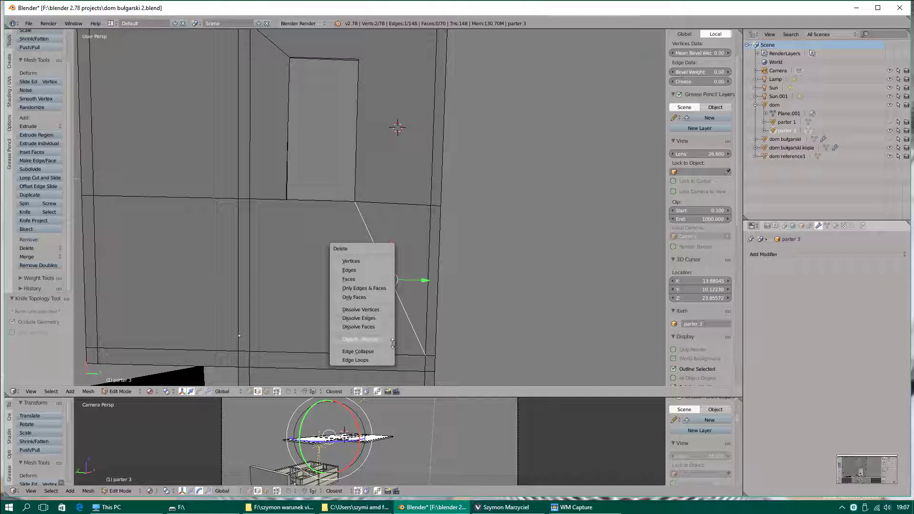
key("Escape")
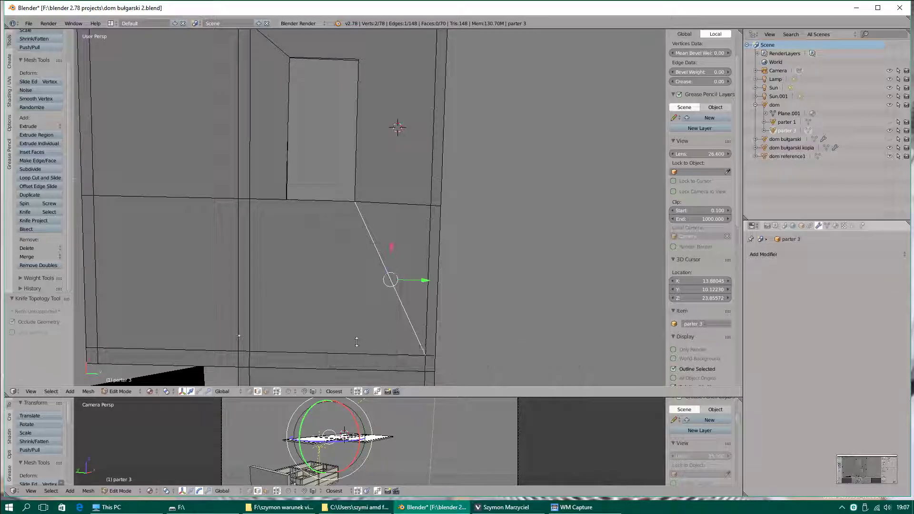
key("x")
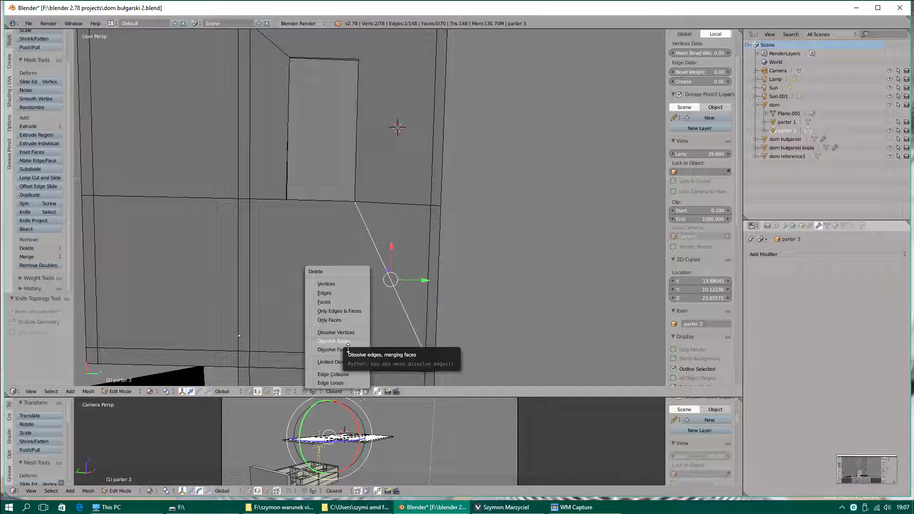
left_click(348, 341)
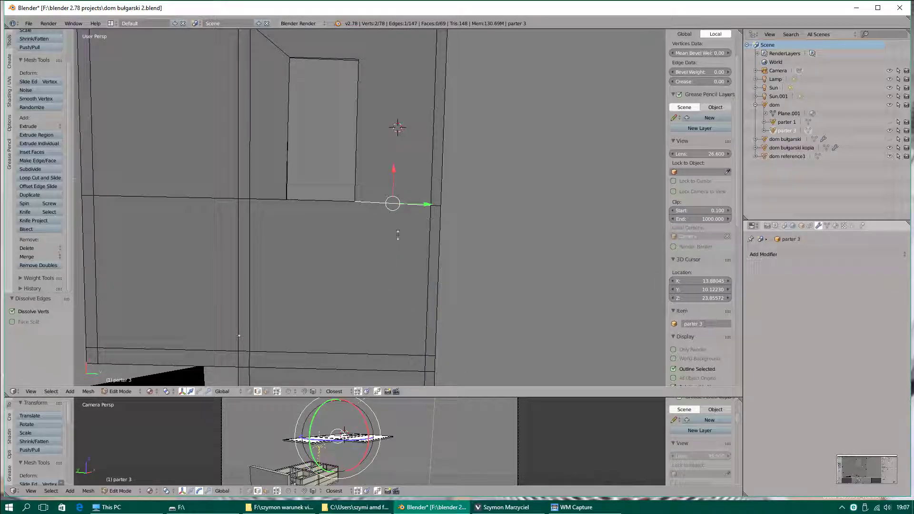
mouse_move(405, 232)
middle_mouse_down()
mouse_move(387, 362)
mouse_move(407, 192)
middle_mouse_up()
In top view, knife-cut edges from the opening's top corners out to the slab's right and left borders
key("KP_7")
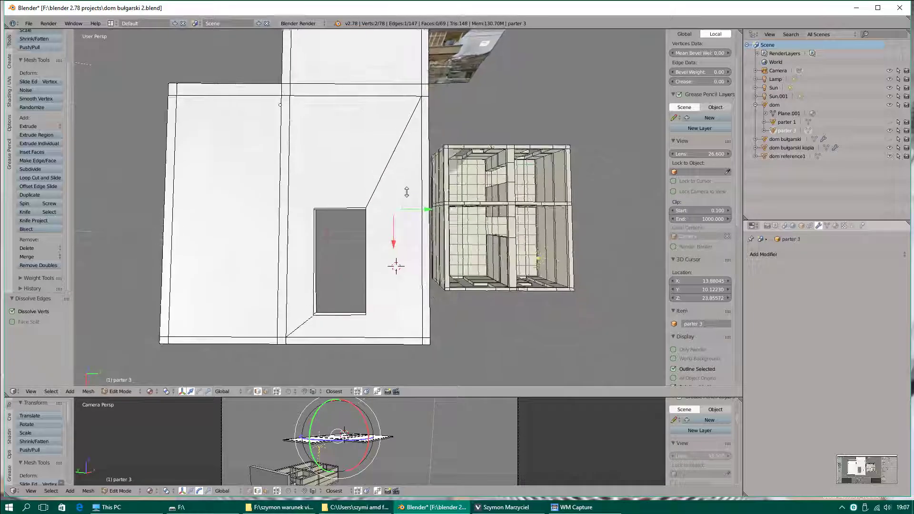
key("k")
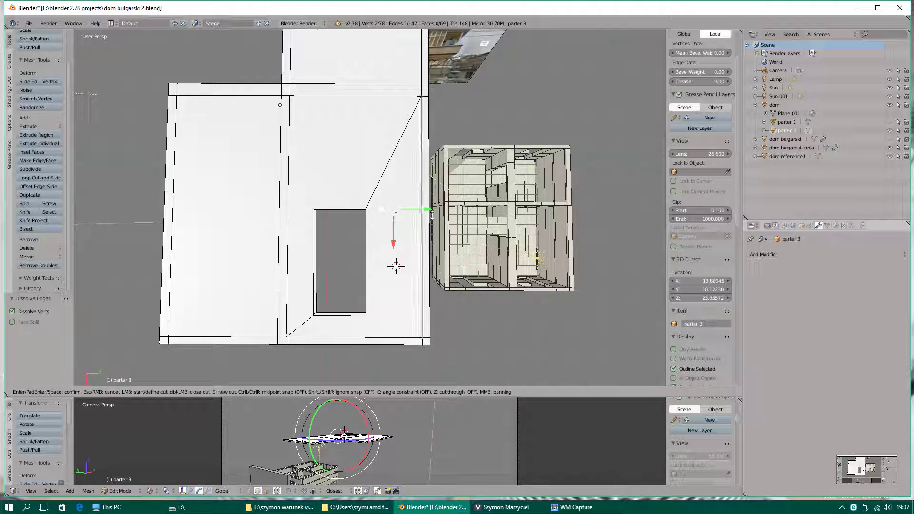
left_click(430, 208)
left_click(366, 208)
key("Return")
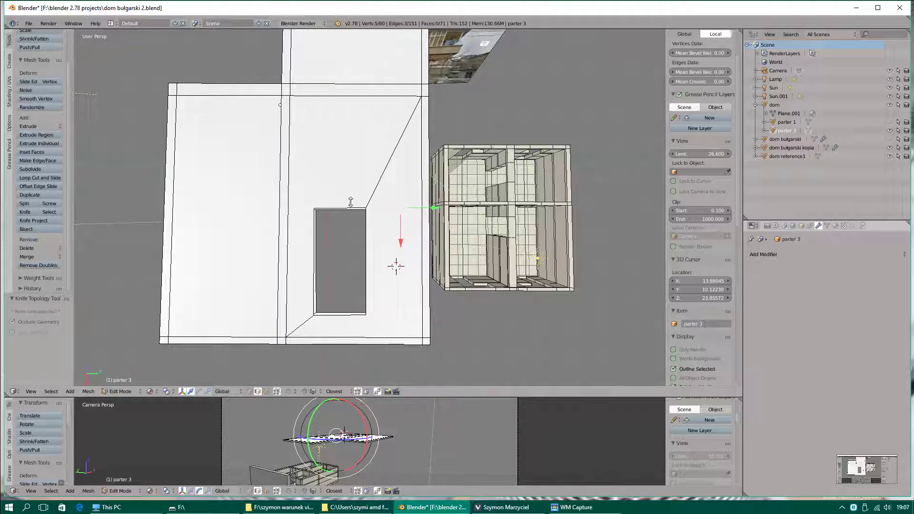
key("k")
left_click(314, 208)
left_click(167, 208)
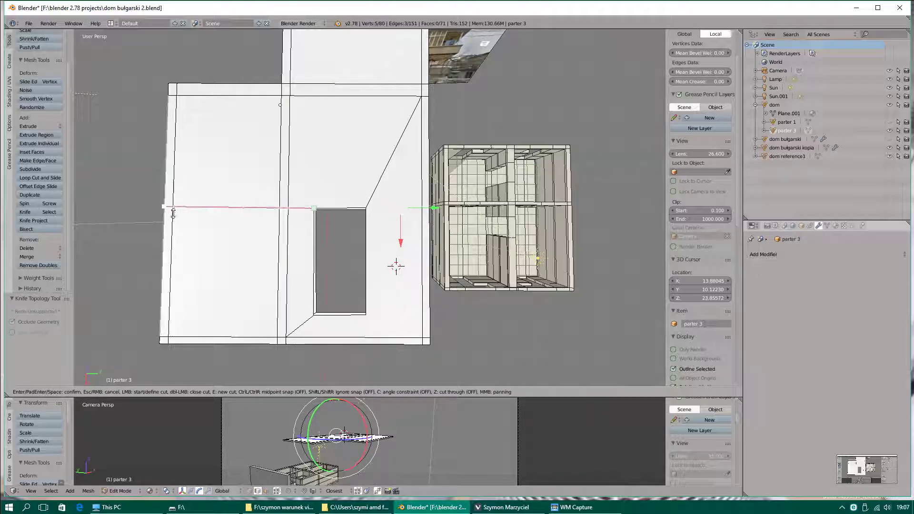
key("Return")
Knife-cut edges from the opening's lower corners out to the slab's side borders, undoing the last cut
right_click(307, 319)
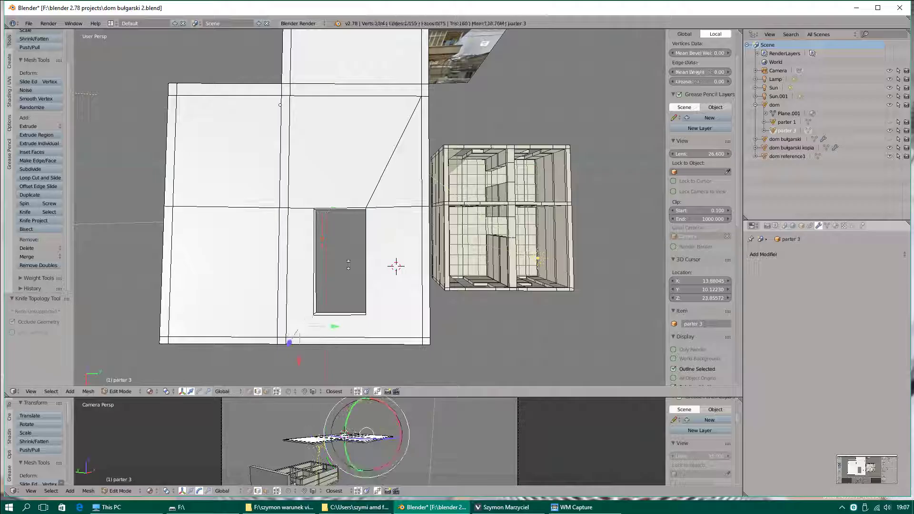
key("k")
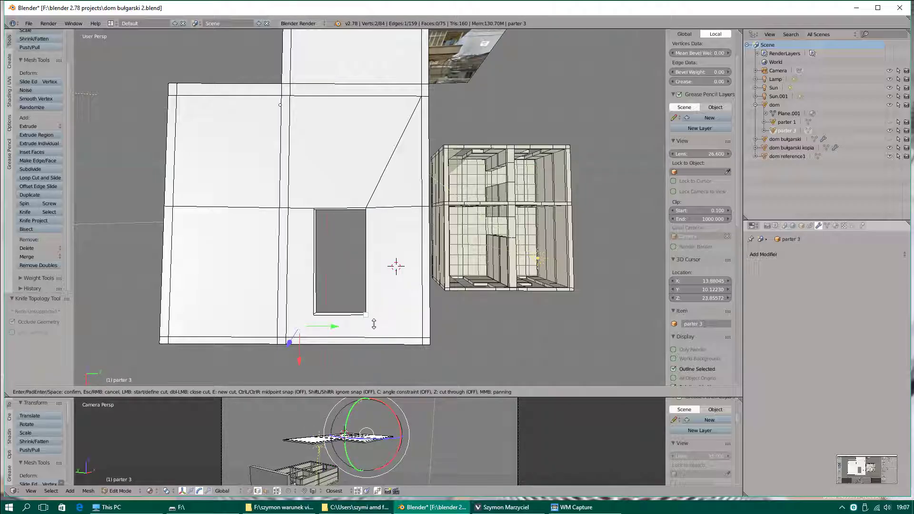
left_click(367, 315)
left_click(428, 315)
key("Return")
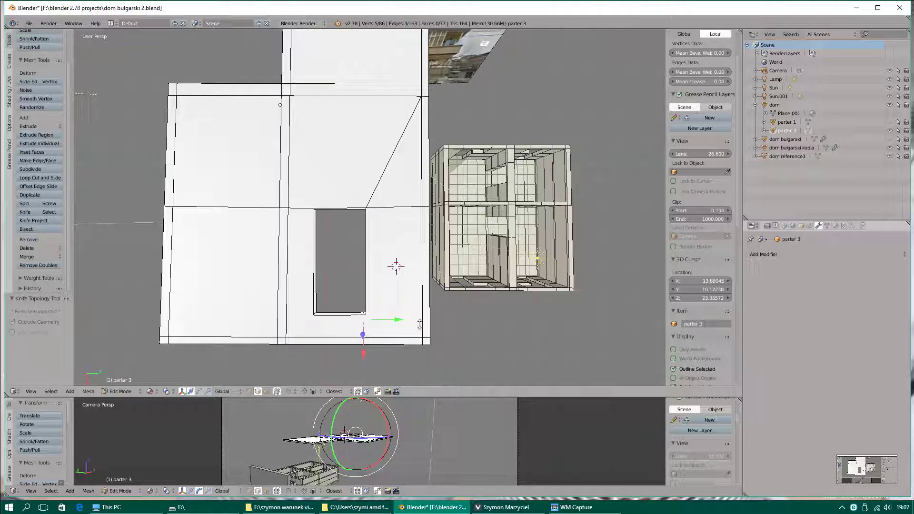
key("k")
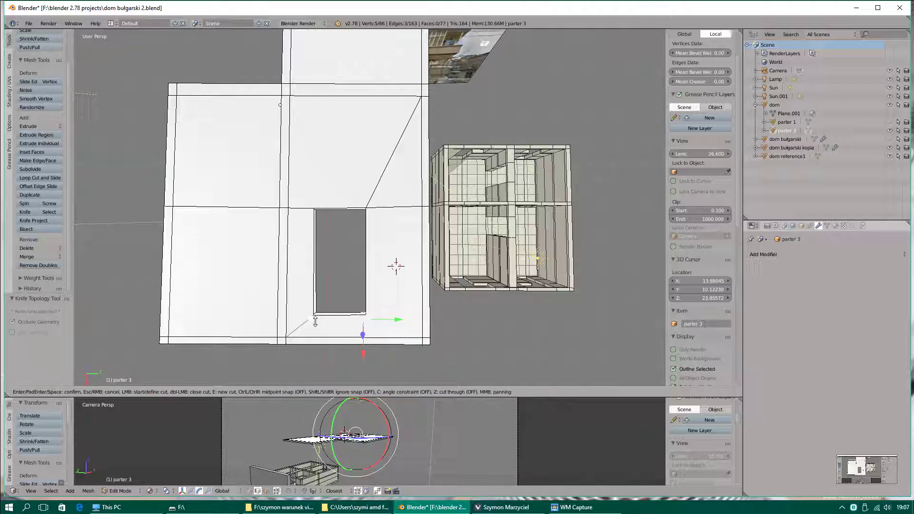
key("Escape")
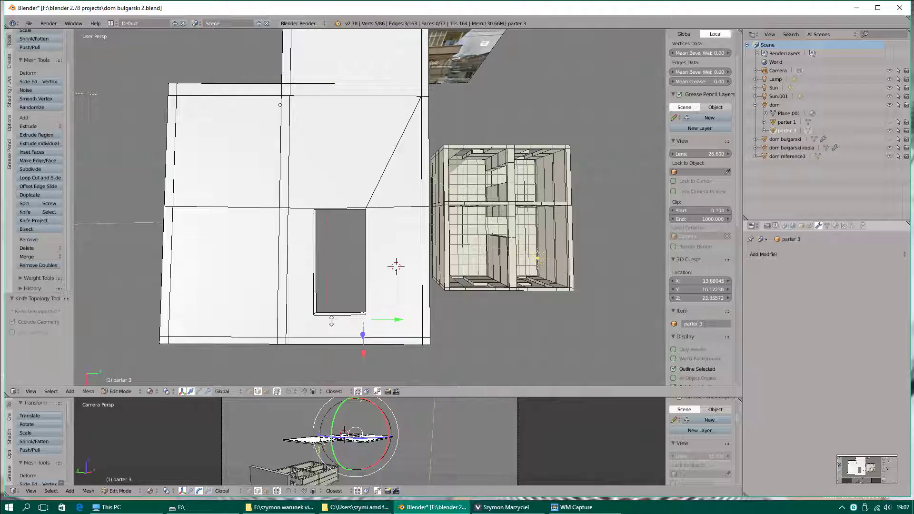
key("k")
left_click(313, 315)
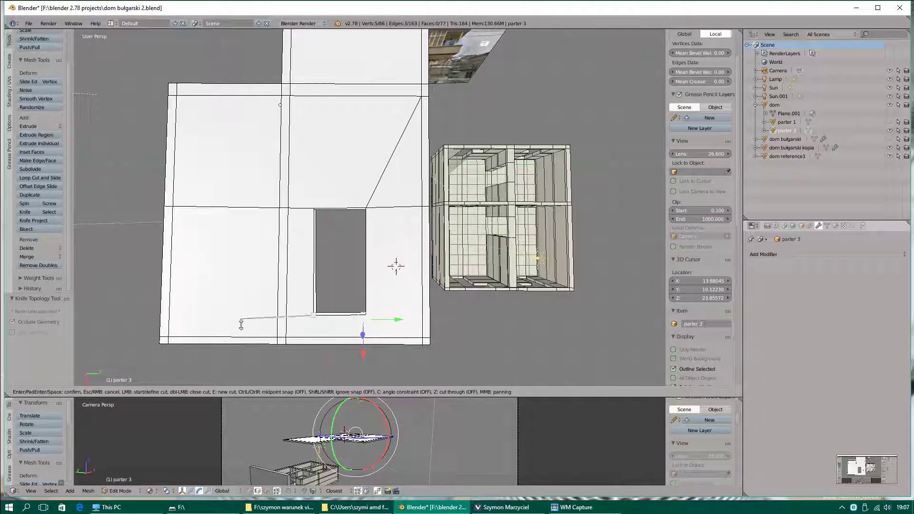
left_click(169, 320)
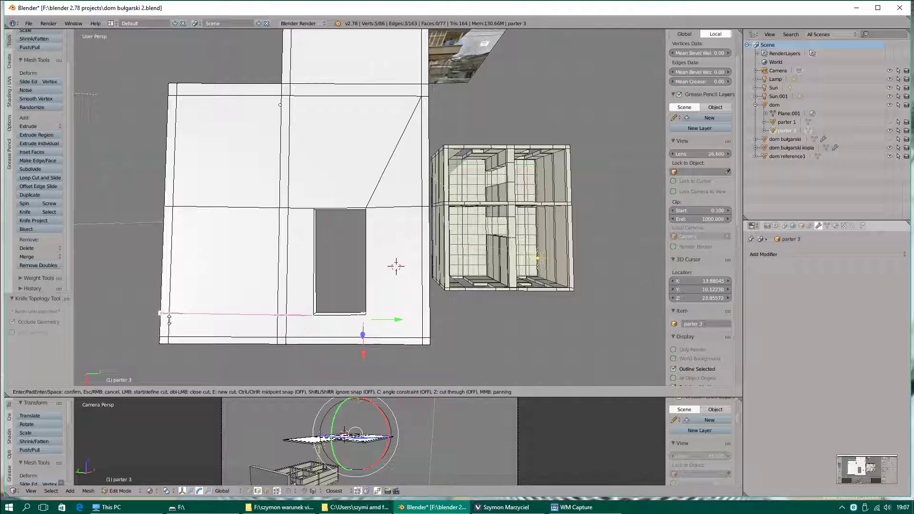
key("Return")
key("ctrl+z")
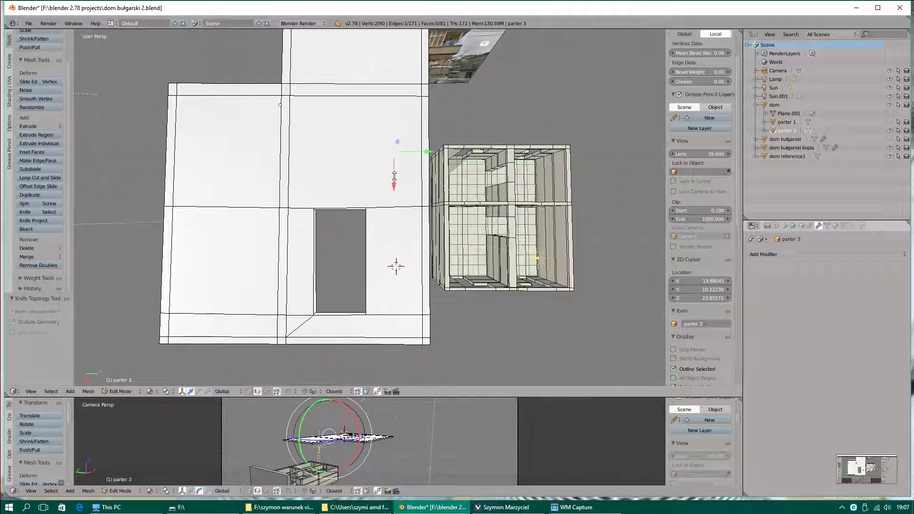
Dissolve the stray edge and select the opening's right side edge
key("x")
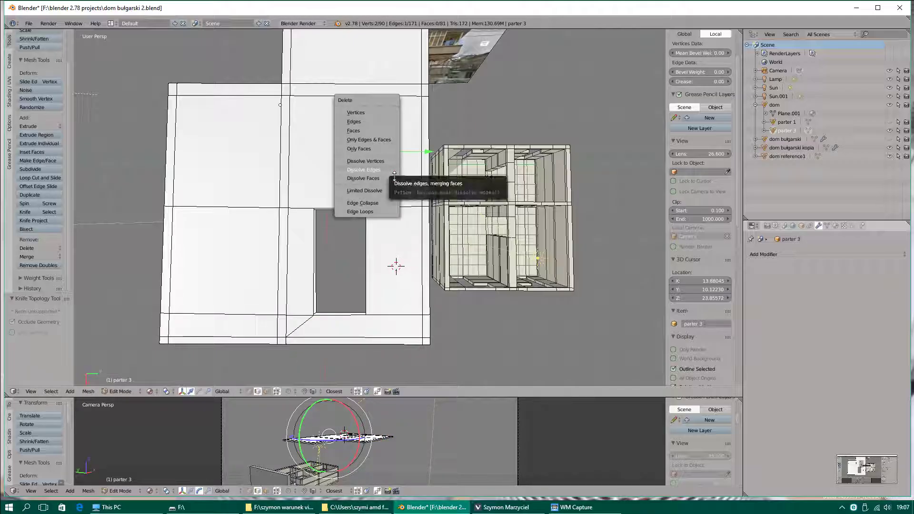
left_click(394, 188)
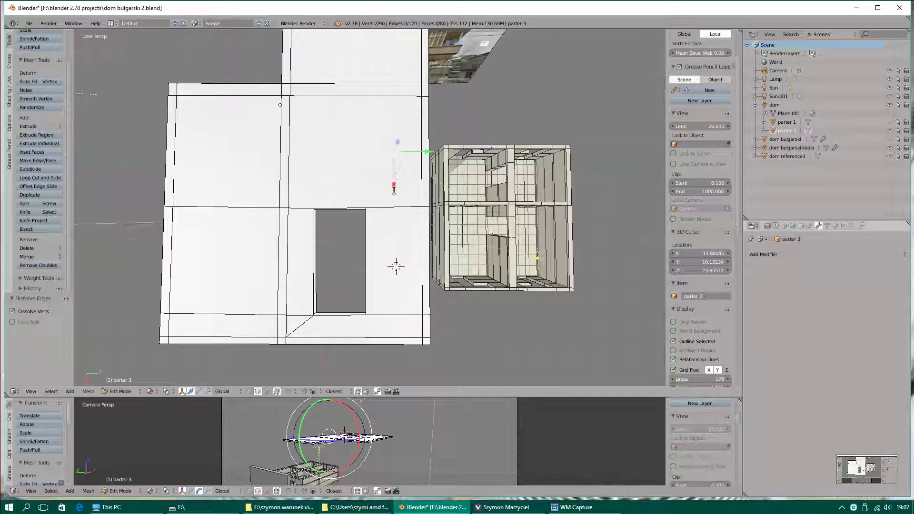
right_click(379, 254)
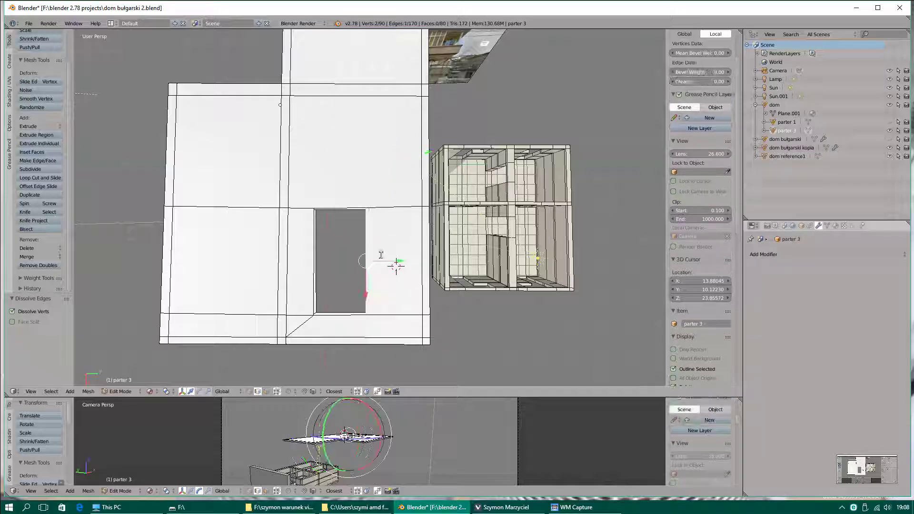
mouse_move(377, 304)
middle_mouse_down()
mouse_move(396, 238)
mouse_move(382, 232)
middle_mouse_up()
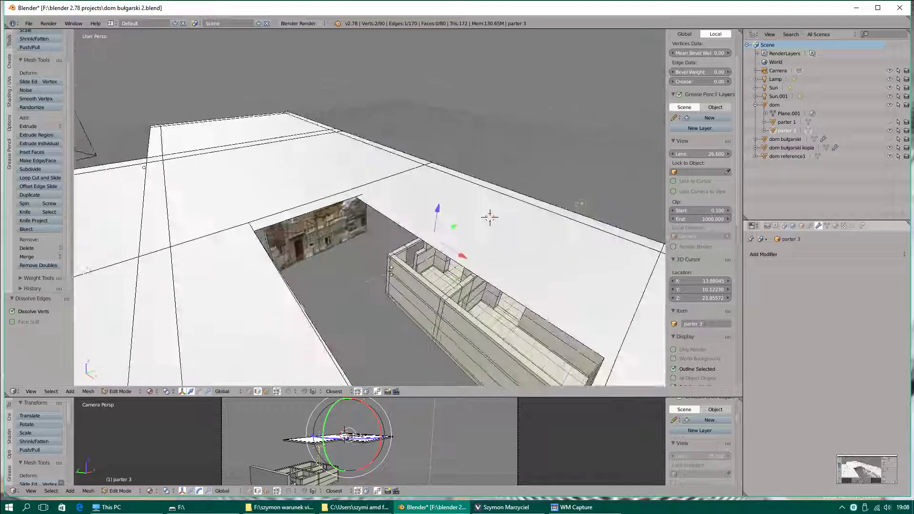
Add the remaining border edges around the rectangular opening to the selection
right_click(382, 231, "shift")
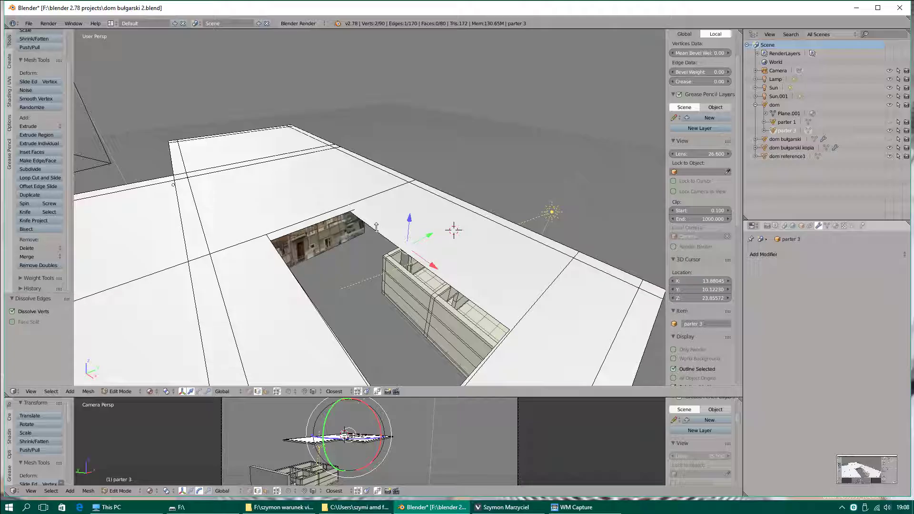
right_click(339, 217, "shift")
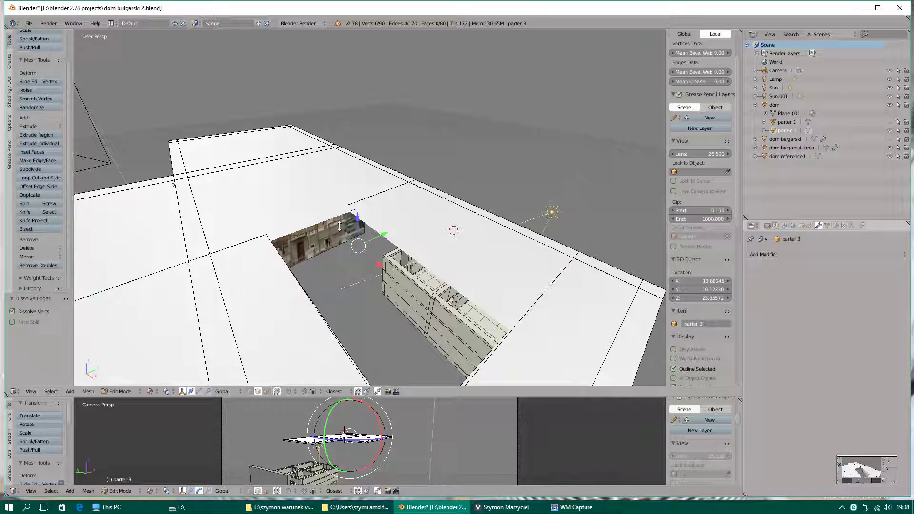
middle_click_drag(339, 219, 293, 232)
right_click(293, 232, "shift")
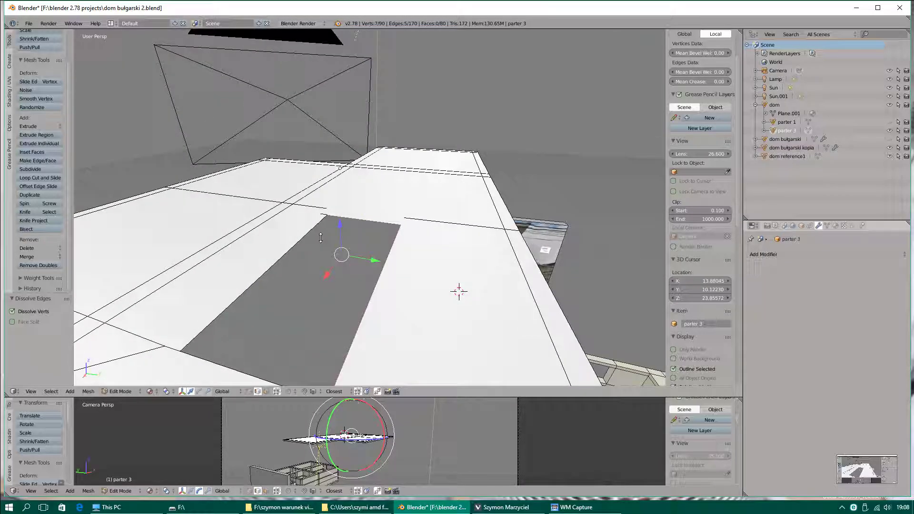
mouse_move(293, 234)
middle_mouse_down()
mouse_move(205, 378)
mouse_move(169, 314)
middle_mouse_up()
right_click(304, 233, "shift")
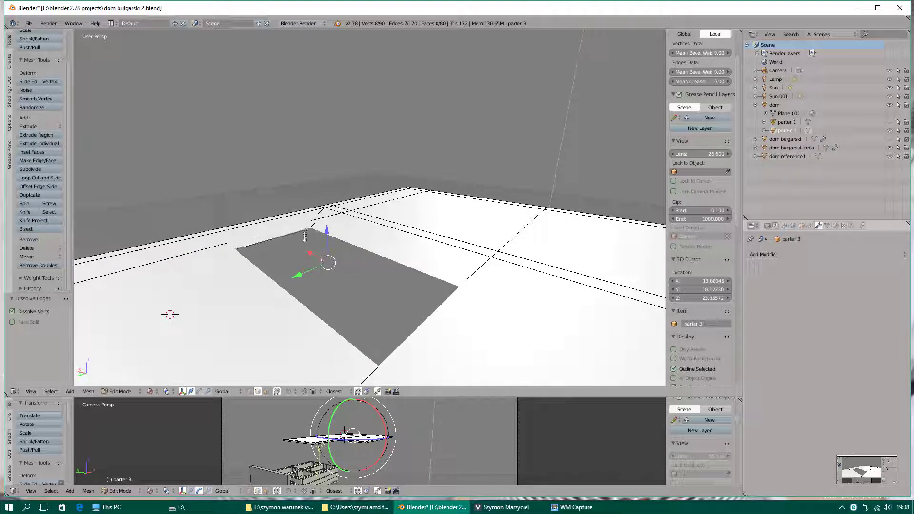
key("ctrl+e")
Bridge the selected edge loops into faces, check one new edge, and return to Object Mode
left_click(305, 237)
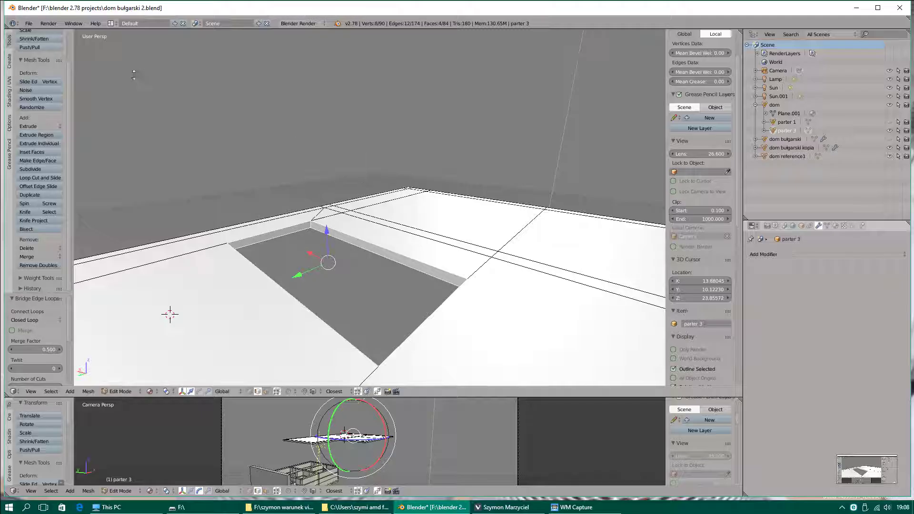
right_click(352, 242)
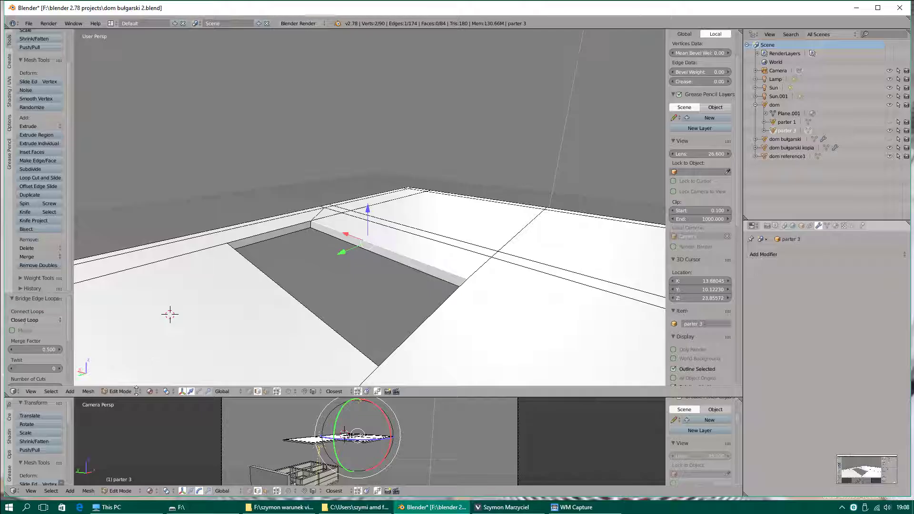
key("Tab")
mouse_move(420, 283)
middle_mouse_down("ctrl")
mouse_move(420, 267)
mouse_move(419, 278)
middle_mouse_up("ctrl")
Move the dom walls from layer 2 onto the floor slab's layer and display both together
scroll(369, 207, "up", 1)
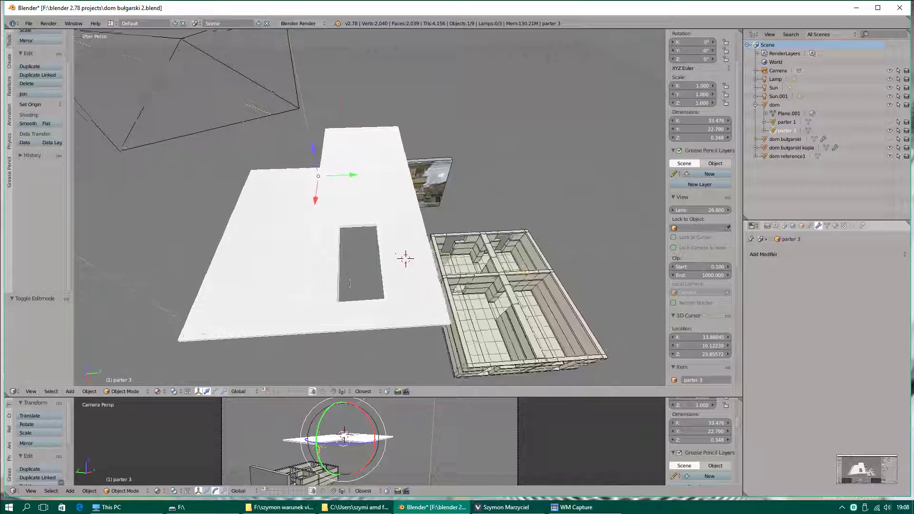
scroll(369, 207, "up", 1)
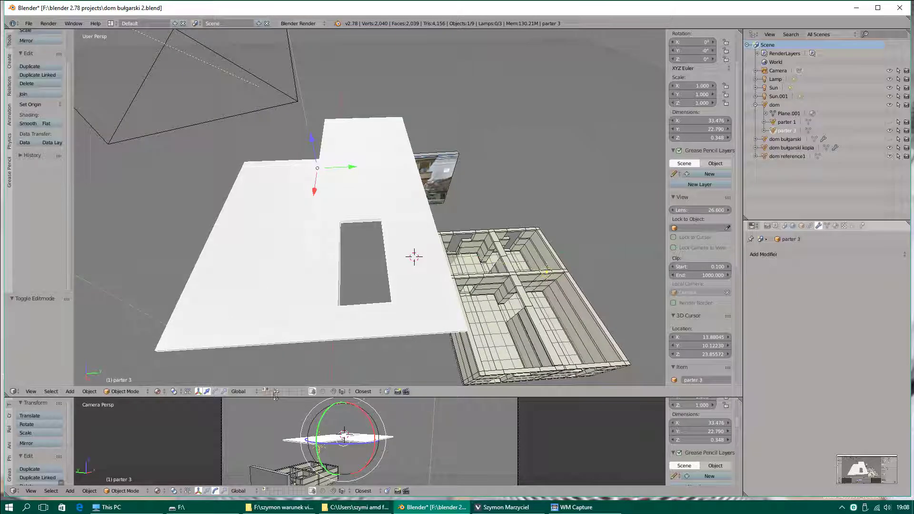
key("2")
right_click(386, 242)
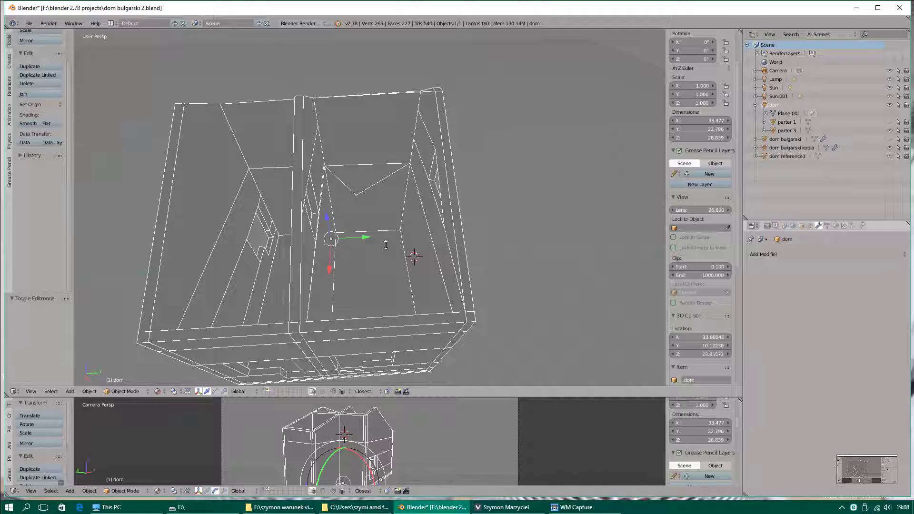
key("m")
left_click(453, 253)
left_click(267, 392)
mouse_move(433, 272)
middle_mouse_down()
mouse_move(400, 247)
mouse_move(371, 265)
mouse_move(364, 202)
mouse_move(280, 249)
mouse_move(305, 295)
middle_mouse_up()
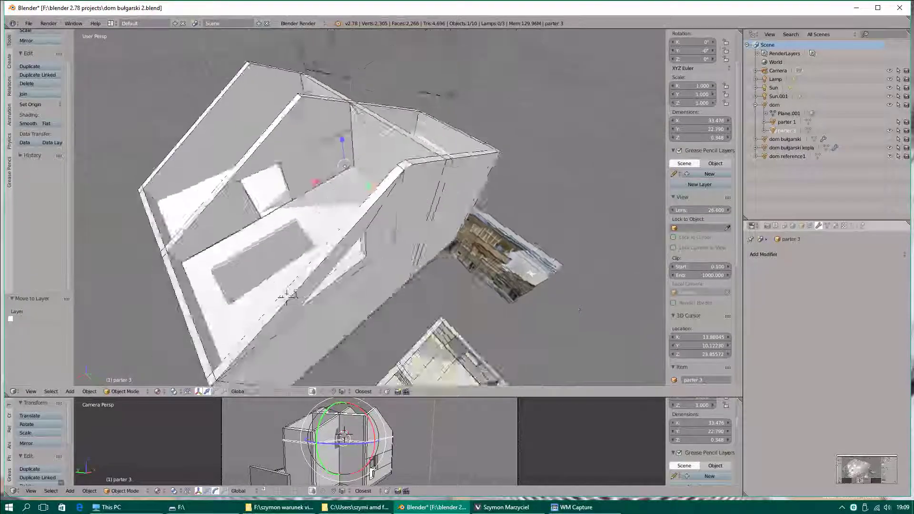
Save the house project and look over the house from oblique and top-down angles
middle_click_drag(305, 295, 40, 33)
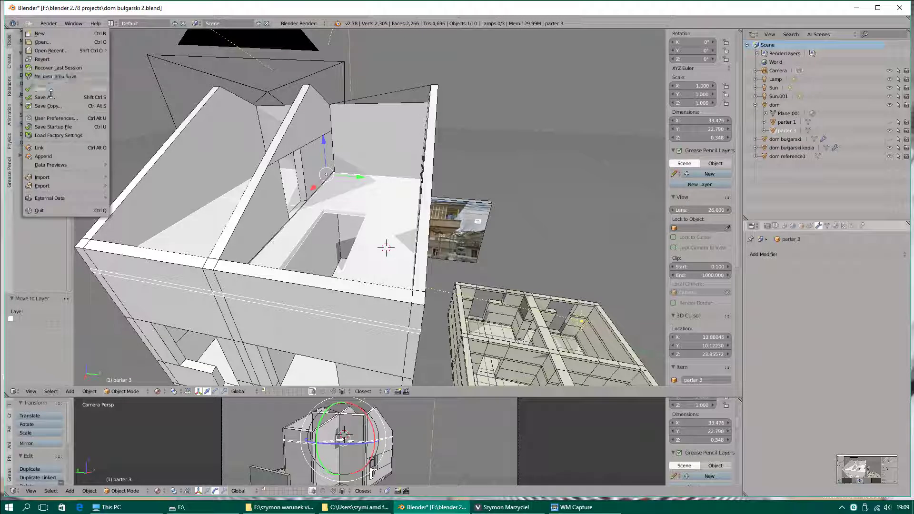
left_click(51, 92)
middle_click_drag(386, 248, 460, 141)
scroll(461, 141, "down", 5)
middle_click_drag(474, 149, 455, 222)
middle_click_drag(436, 293, 435, 296)
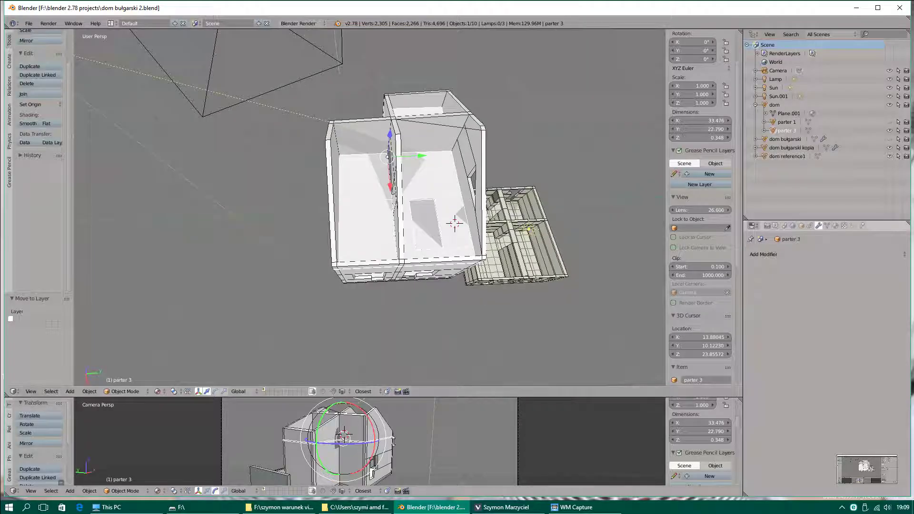
left_click(573, 507)
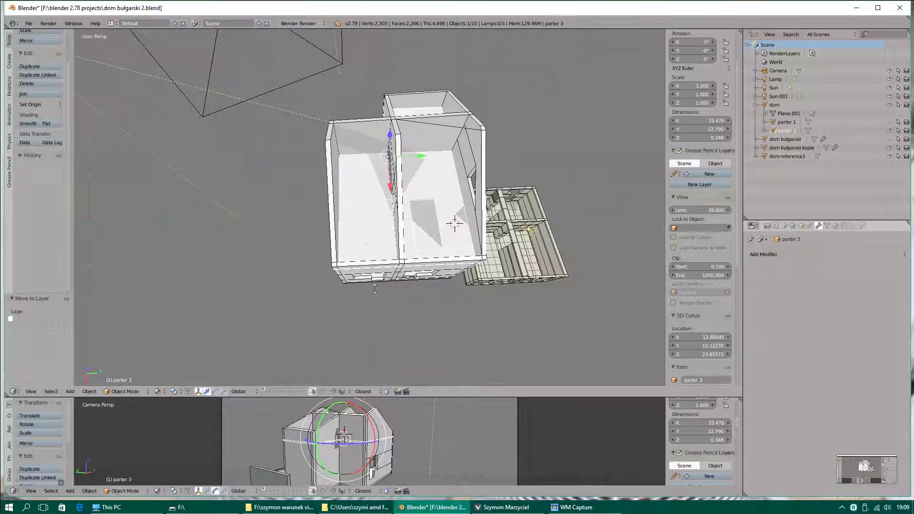
View the long wall from a low angle, then make parter 1 active and enter Edit Mode
mouse_move(476, 305)
middle_mouse_down()
mouse_move(478, 228)
mouse_move(518, 182)
mouse_move(466, 248)
middle_mouse_up()
scroll(478, 228, "up", 3)
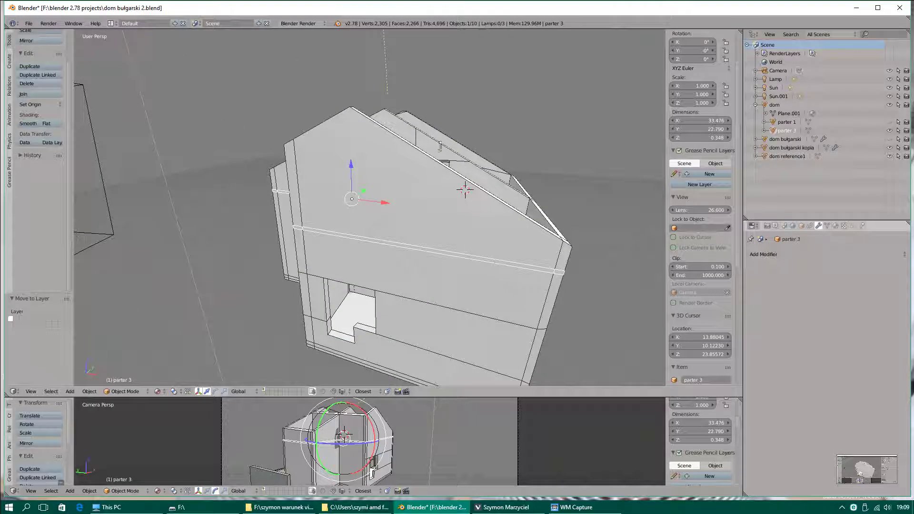
middle_click_drag(470, 307, 807, 151)
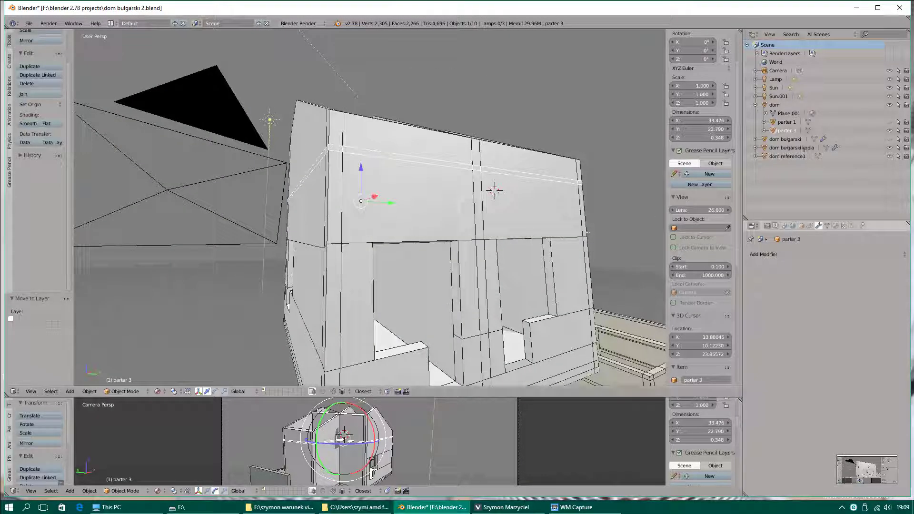
left_click(786, 122)
key("Tab")
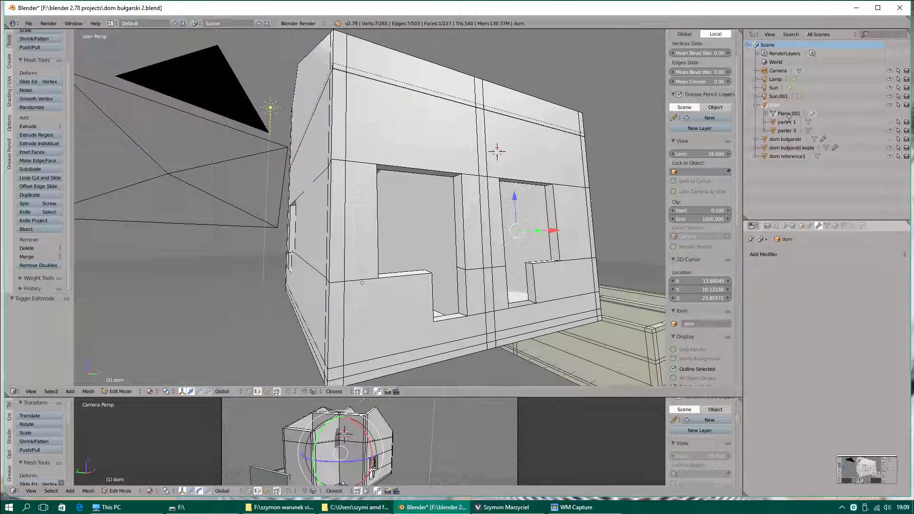
key("Tab")
key("Tab")
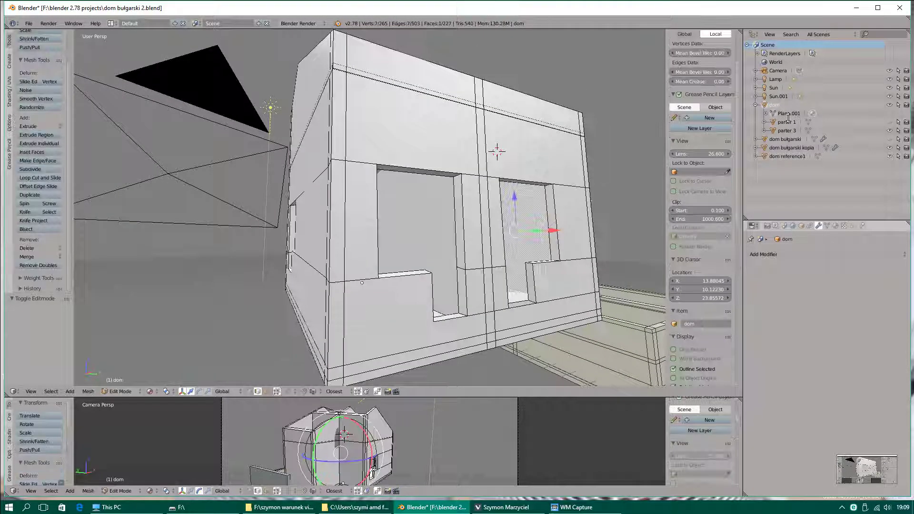
mouse_move(512, 205)
middle_mouse_down()
mouse_move(508, 238)
mouse_move(509, 205)
middle_mouse_up()
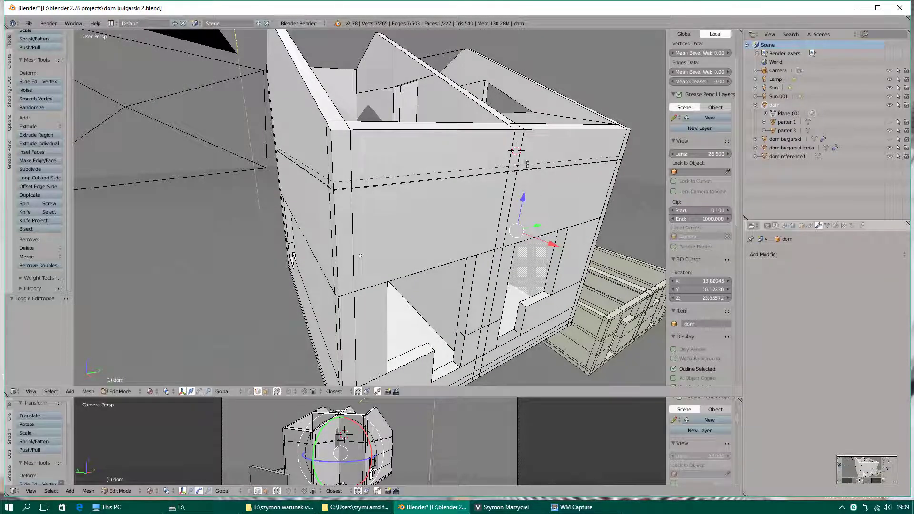
mouse_move(514, 167)
middle_mouse_down()
mouse_move(487, 250)
mouse_move(232, 353)
middle_mouse_up()
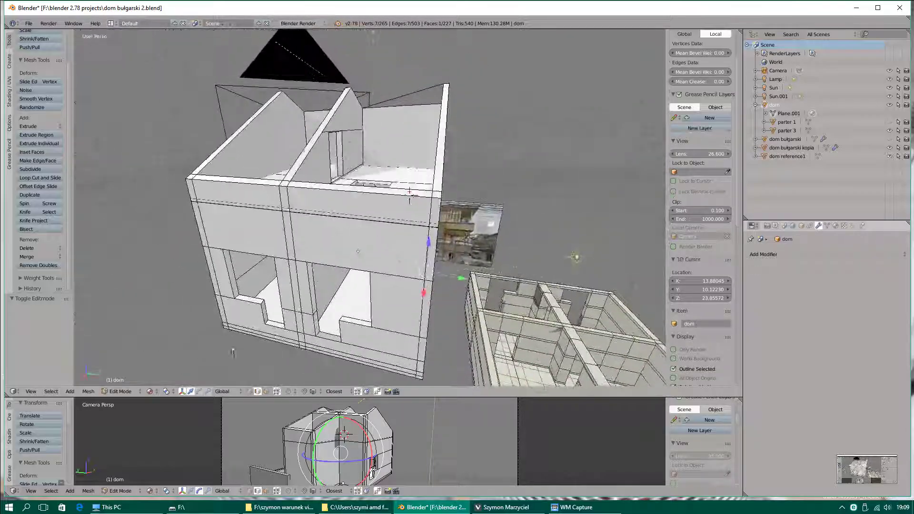
mouse_move(410, 199)
middle_mouse_down()
mouse_move(461, 289)
mouse_move(477, 223)
middle_mouse_up()
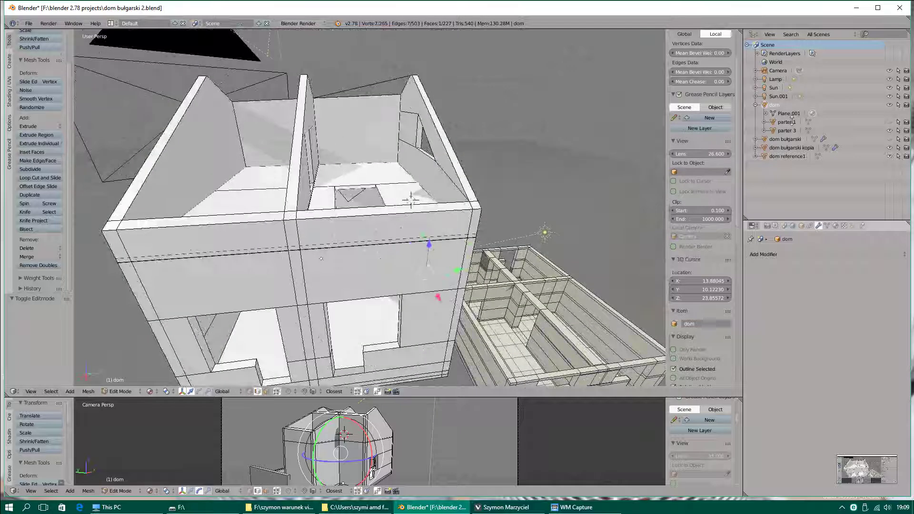
key("Tab")
left_click(787, 131)
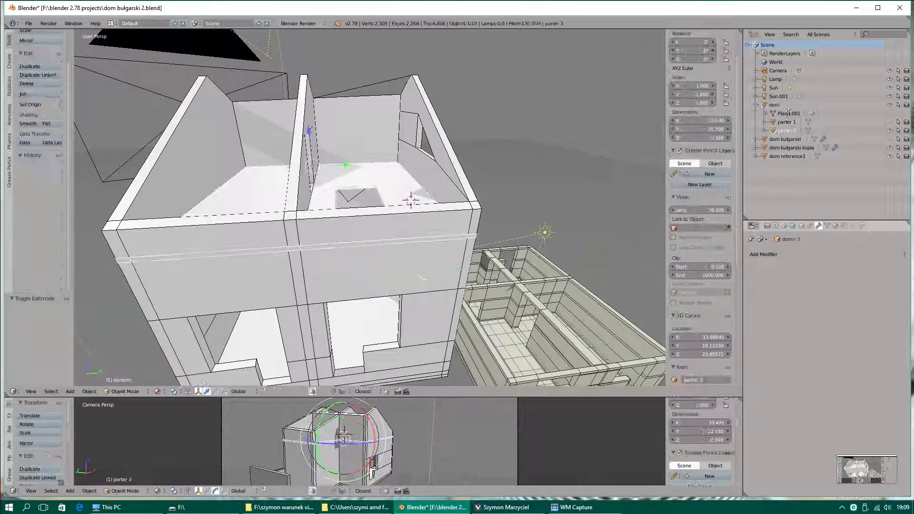
left_click(785, 105)
key("Tab")
left_click(757, 110)
left_click(761, 112)
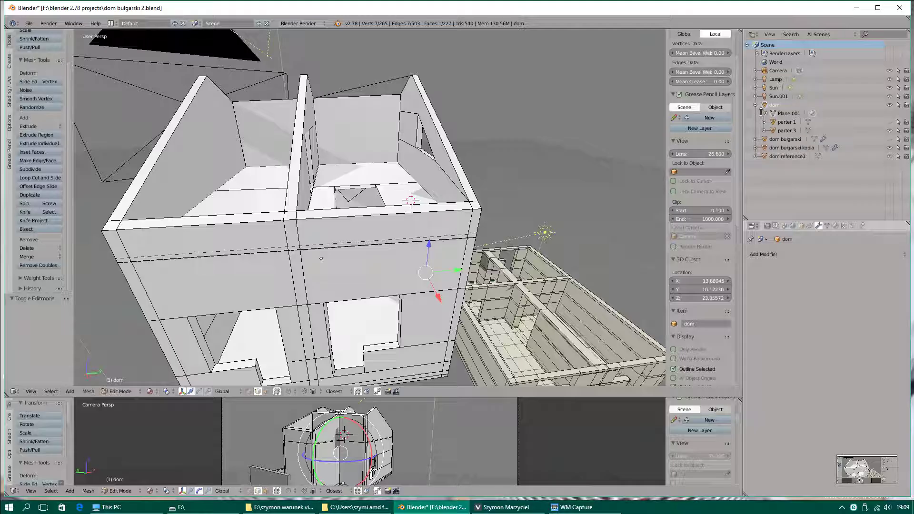
left_click(761, 113)
left_click(762, 113)
left_click(761, 113)
middle_click_drag(419, 228, 438, 145)
right_click(439, 158)
middle_click_drag(443, 229, 491, 227)
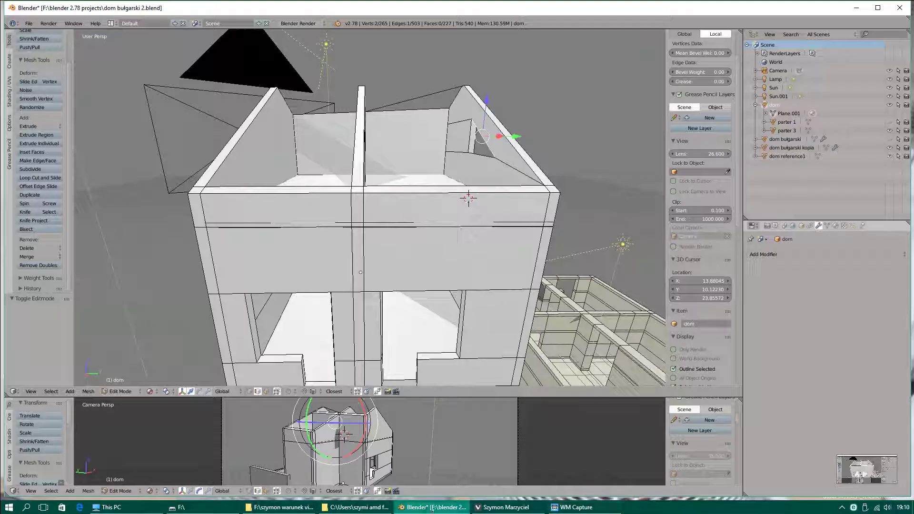
left_click(576, 507)
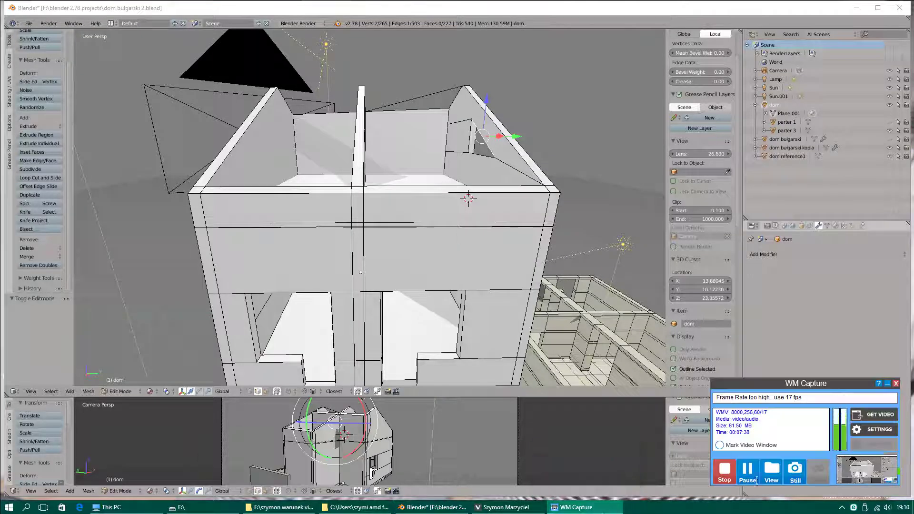